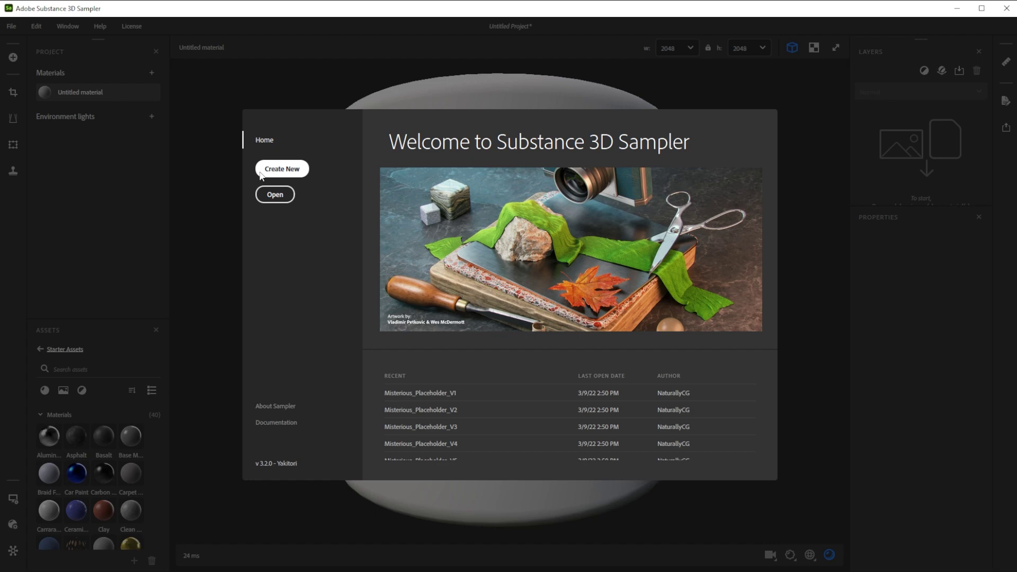
# Create a new project and look through the viewer settings down to the environment options.
pyautogui.click(289, 165)
pyautogui.click(13, 499)
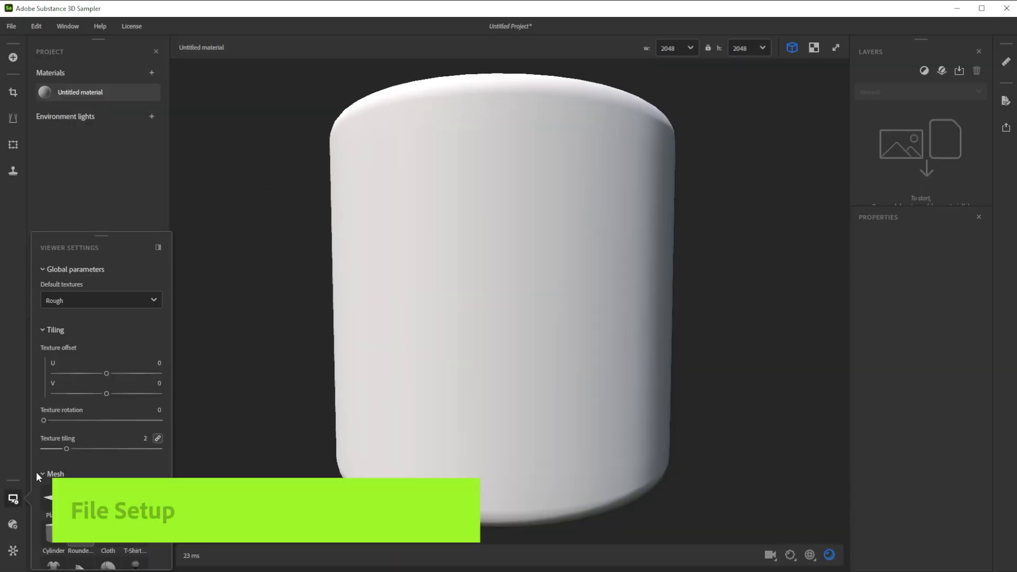
pyautogui.scroll(-6, 39, 470)
pyautogui.scroll(-1, 81, 455)
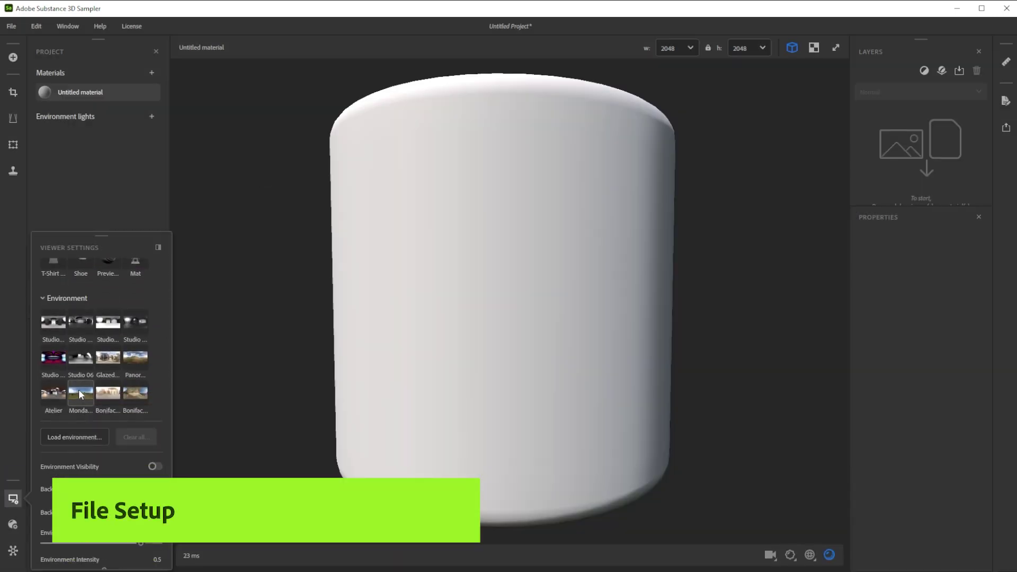
pyautogui.click(13, 499)
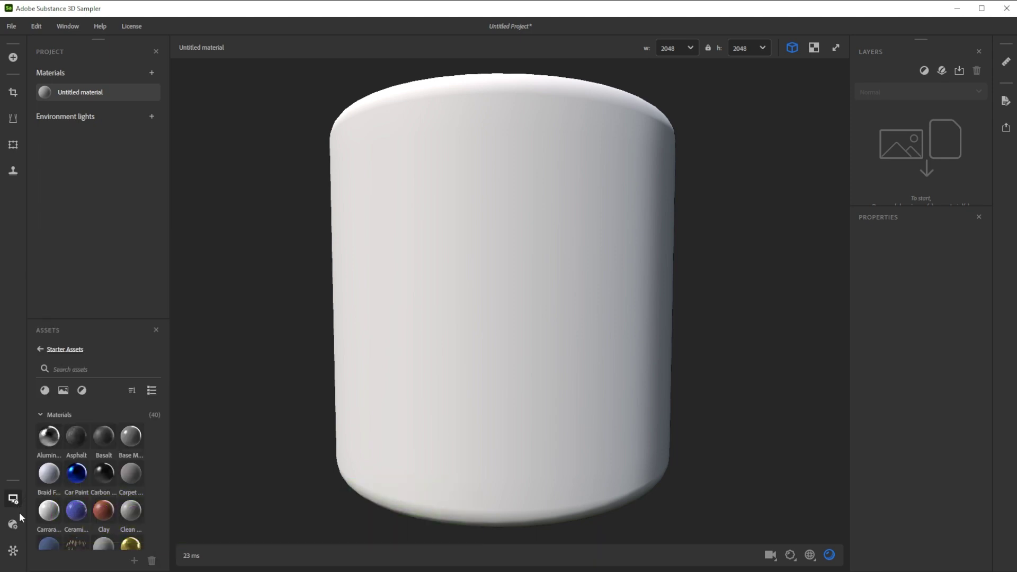
# Import the Concrete_Tutorial_Texture image from the Tutorial_Texture folder using the AI Powered Image to material template with a base material.
pyautogui.click(82, 571)
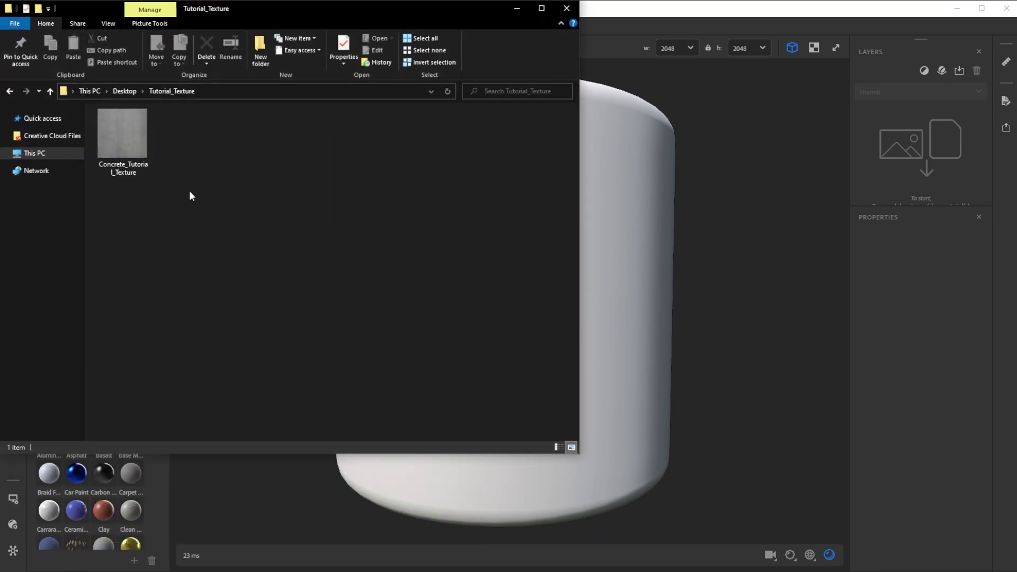
pyautogui.moveTo(118, 132); pyautogui.dragTo(931, 154)
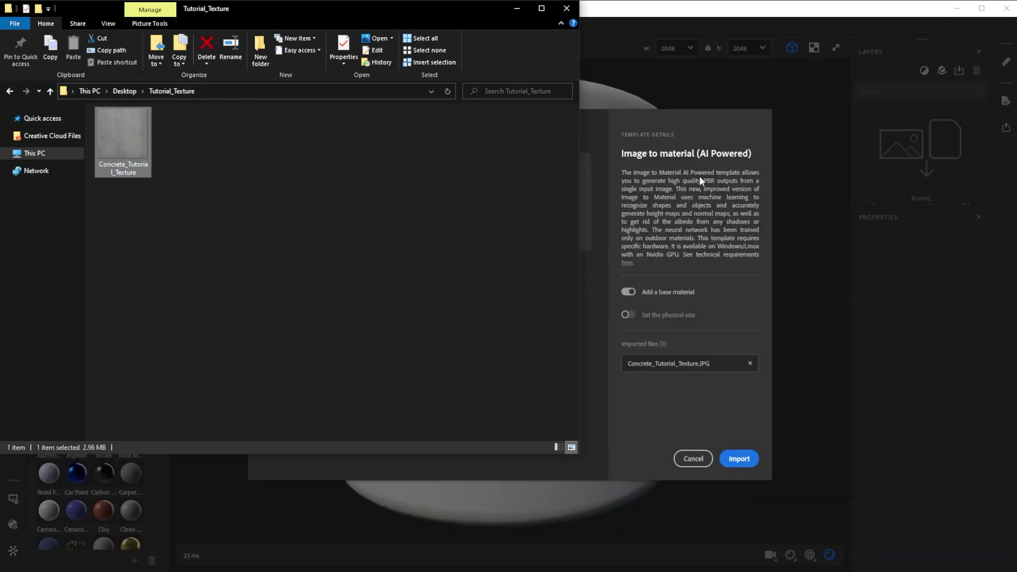
pyautogui.click(693, 123)
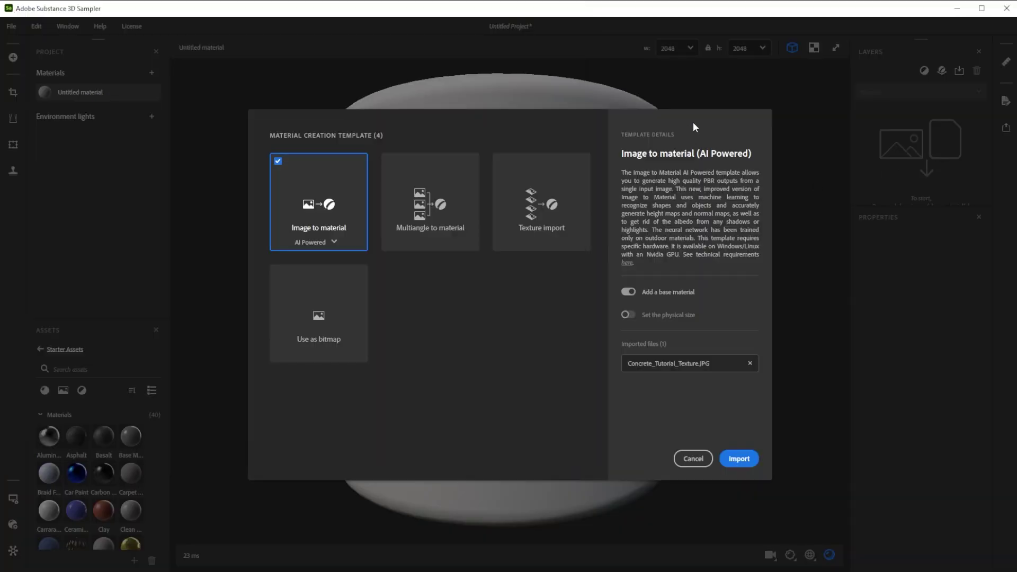
pyautogui.click(332, 243)
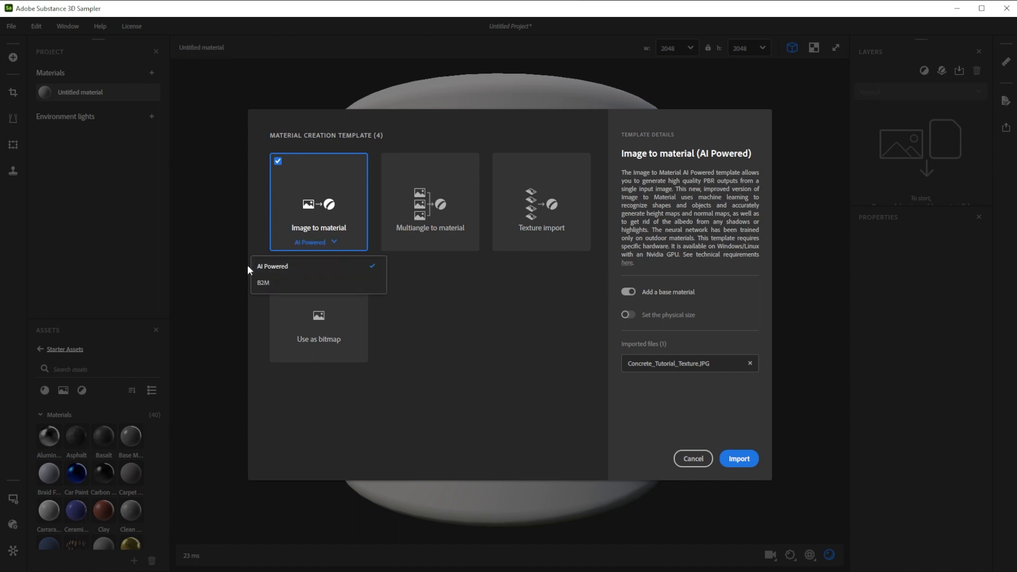
pyautogui.click(287, 269)
pyautogui.click(734, 456)
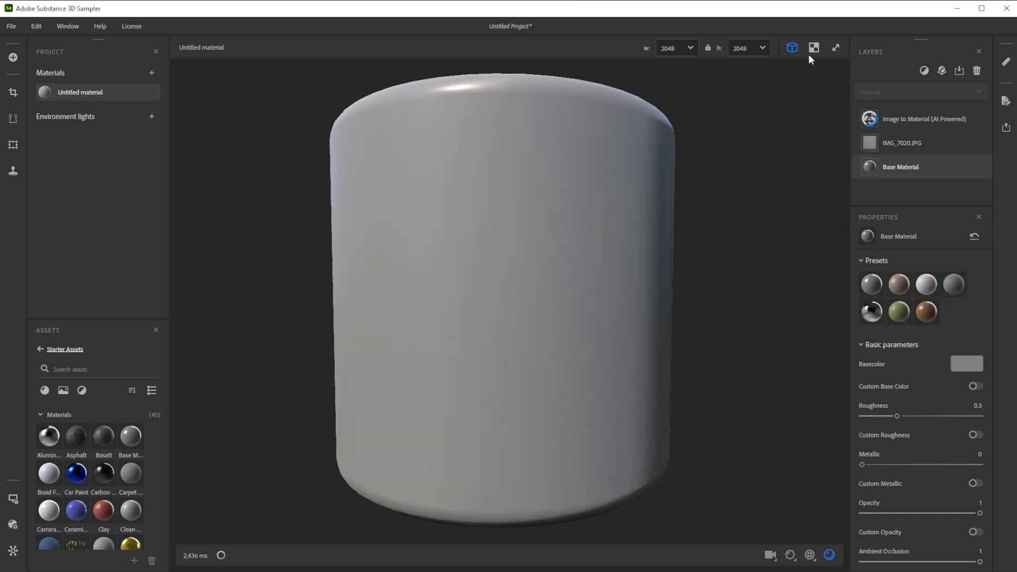
# Show the 2D view beside the 3D view and inspect the Normal, Roughness, Metallic, Height and Ambient Occlusion outputs.
pyautogui.click(812, 49)
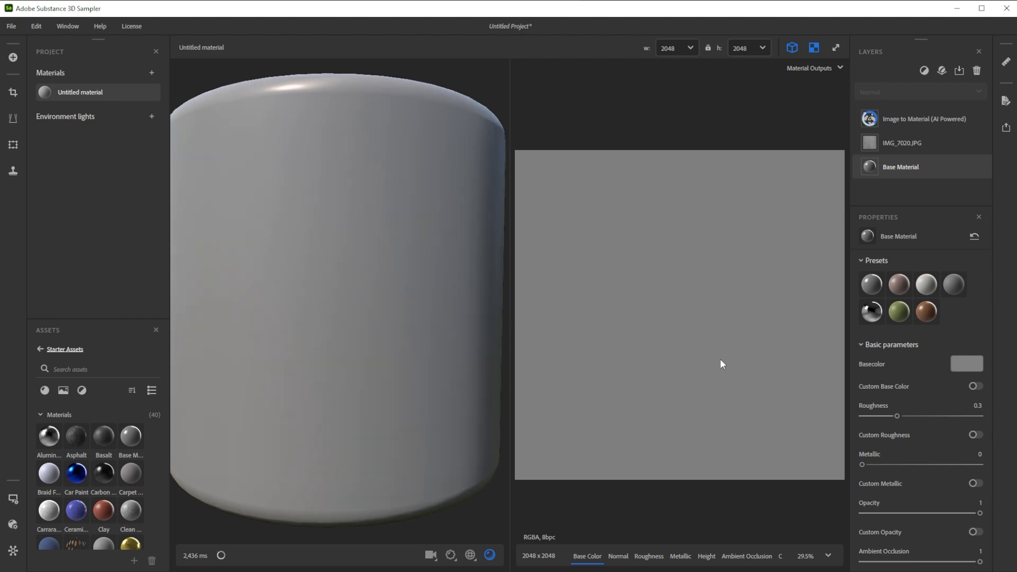
pyautogui.click(618, 558)
pyautogui.click(649, 558)
pyautogui.click(680, 558)
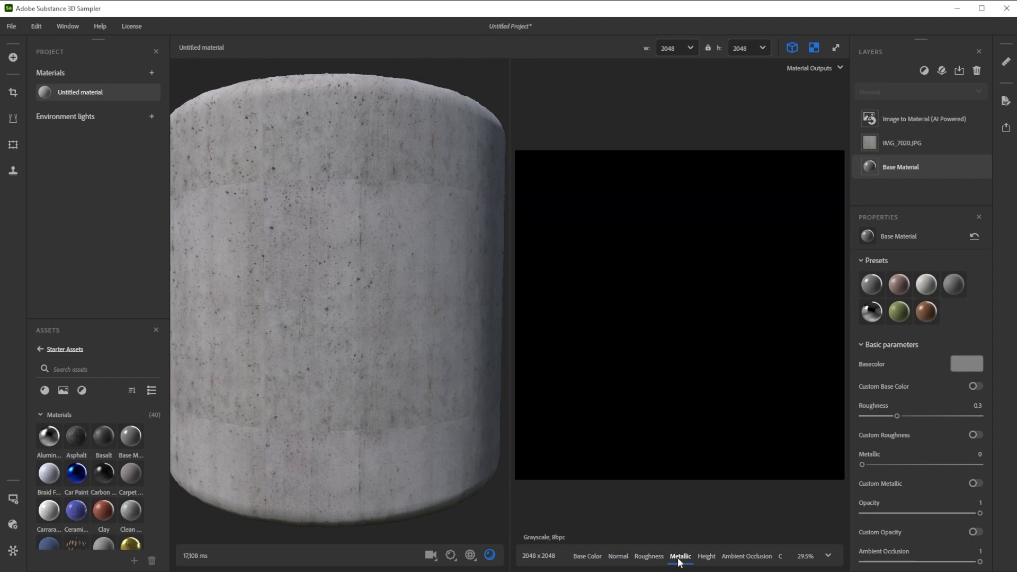
pyautogui.click(707, 558)
pyautogui.click(741, 562)
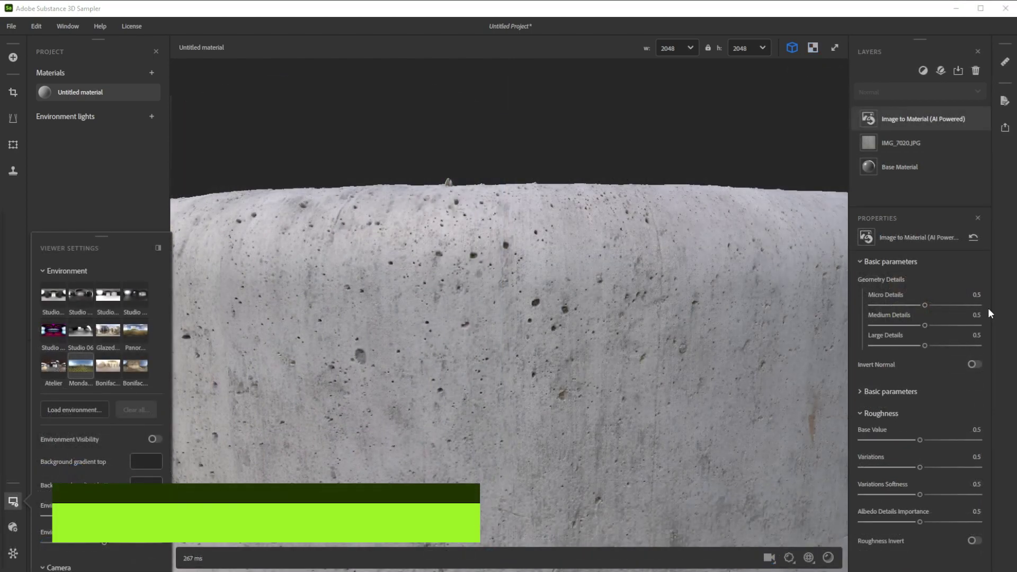
# Set the Micro Details of the Image to Material (AI Powered) layer to 0.6.
pyautogui.click(976, 296)
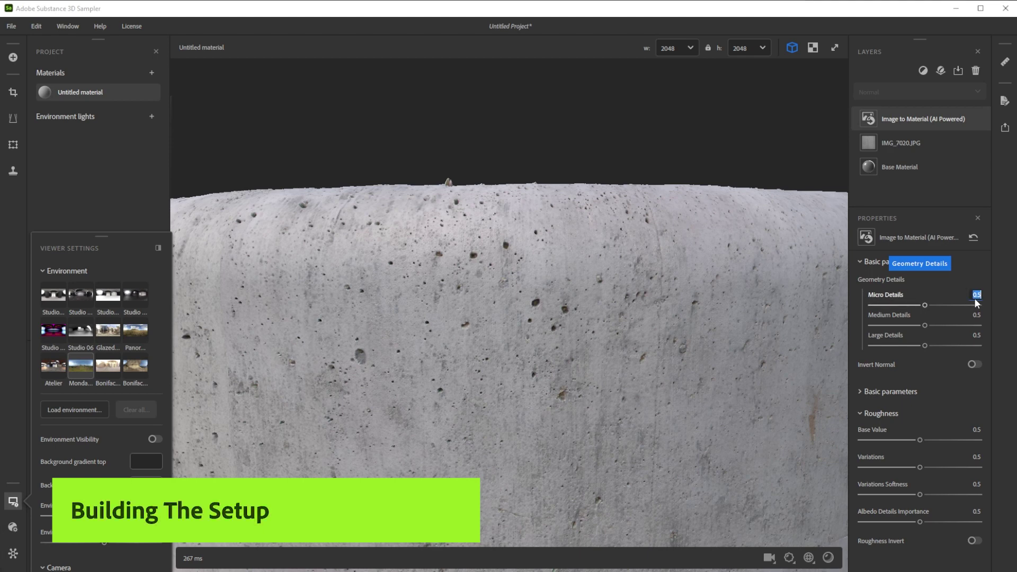
pyautogui.write('0.6')
pyautogui.press('Return')
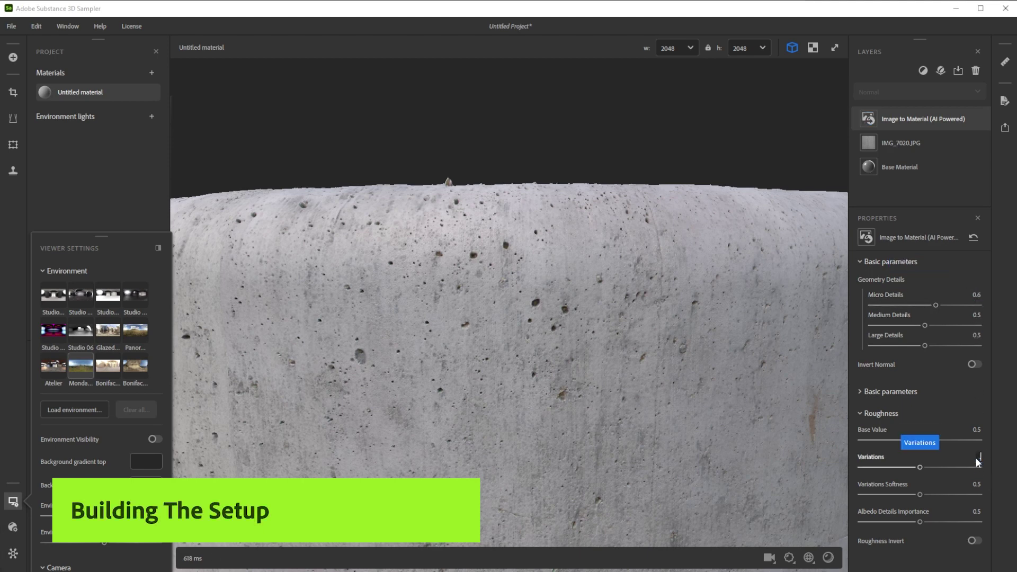
# Set the layer's roughness Variations to 0.85, Variations Softness to 0.3 and Albedo Details Importance to 0.7.
pyautogui.press('Return')
pyautogui.click(977, 483)
pyautogui.write('.3')
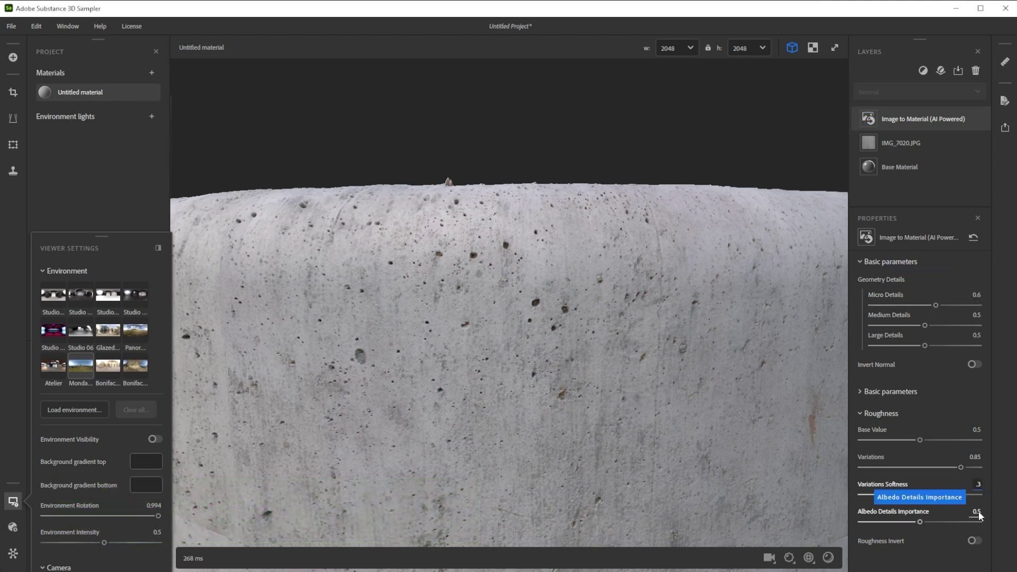
pyautogui.press('Return')
pyautogui.click(979, 512)
pyautogui.write('..7')
pyautogui.press('Return')
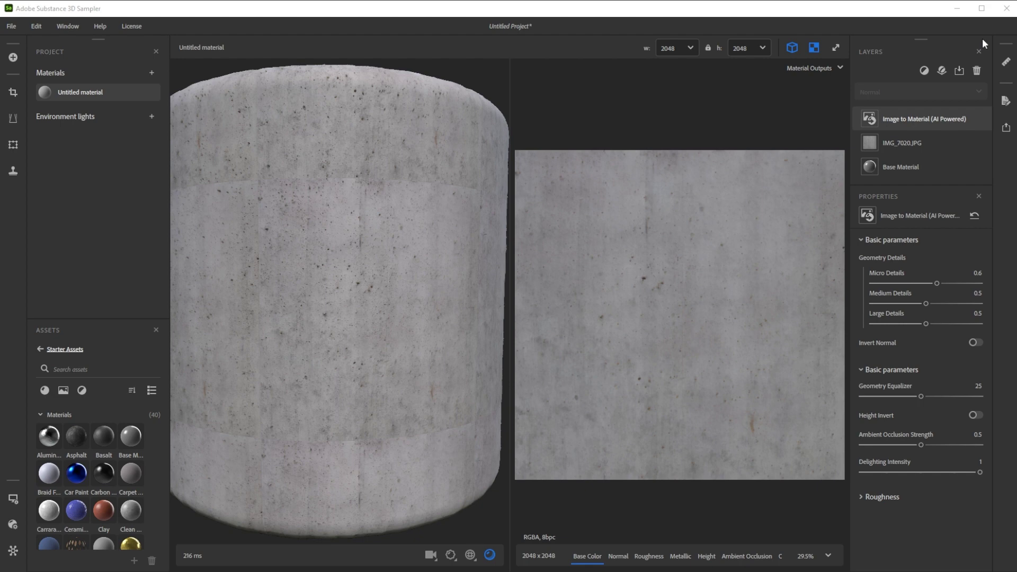
# Add an Equalize filter above the Image to Material (AI Powered) layer.
pyautogui.click(921, 71)
pyautogui.write('qe')
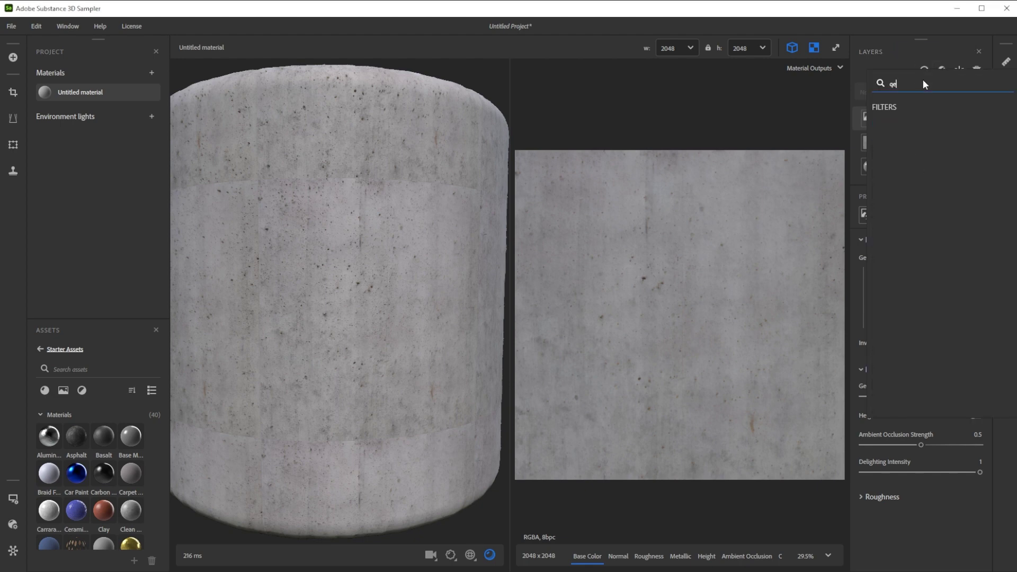
pyautogui.press('BackSpace')
pyautogui.press('BackSpace')
pyautogui.write('eq')
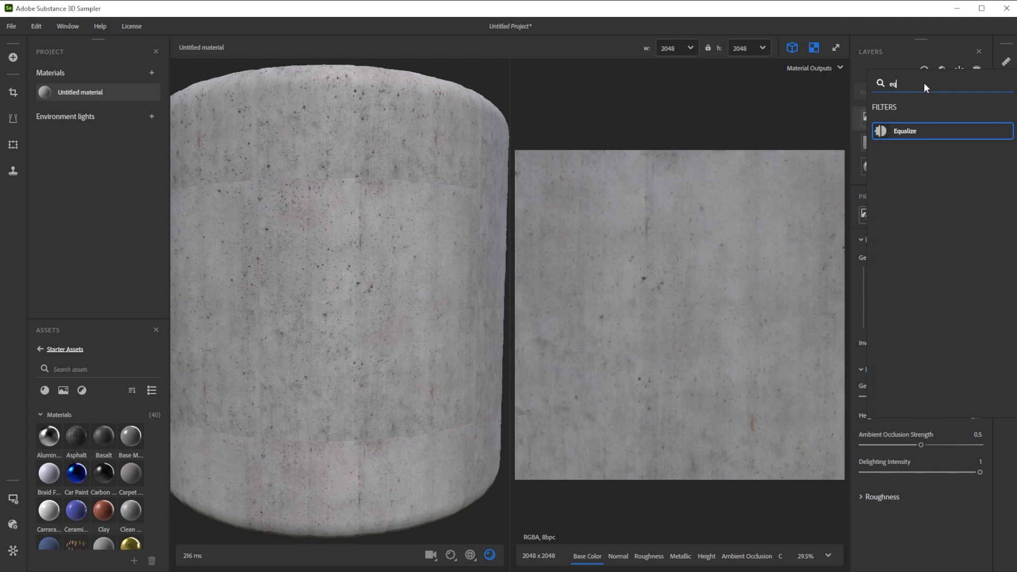
pyautogui.click(906, 132)
pyautogui.click(906, 132)
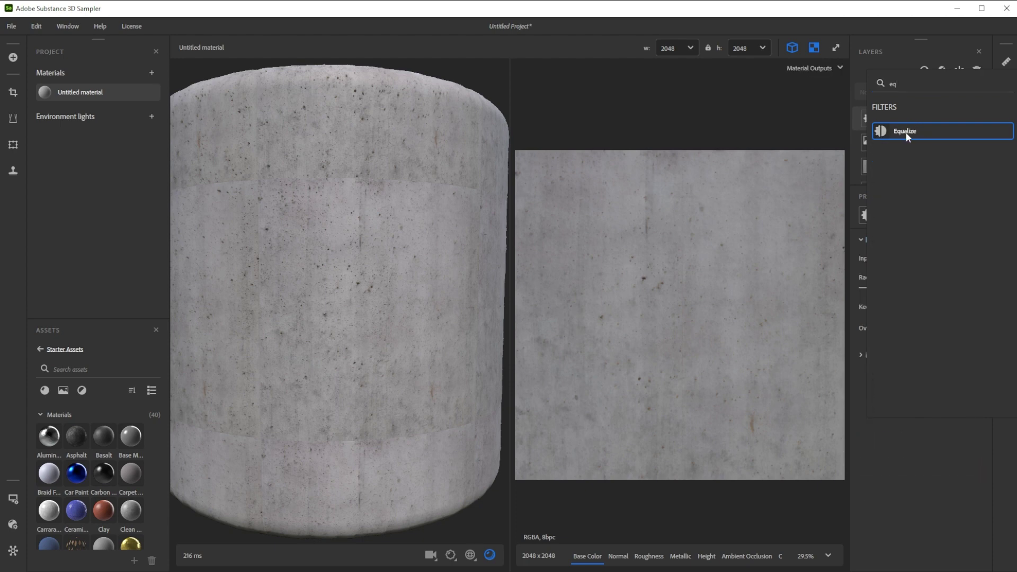
# Set the Equalize radius to 2 and enable Keep Local Differences.
pyautogui.doubleClick(977, 278)
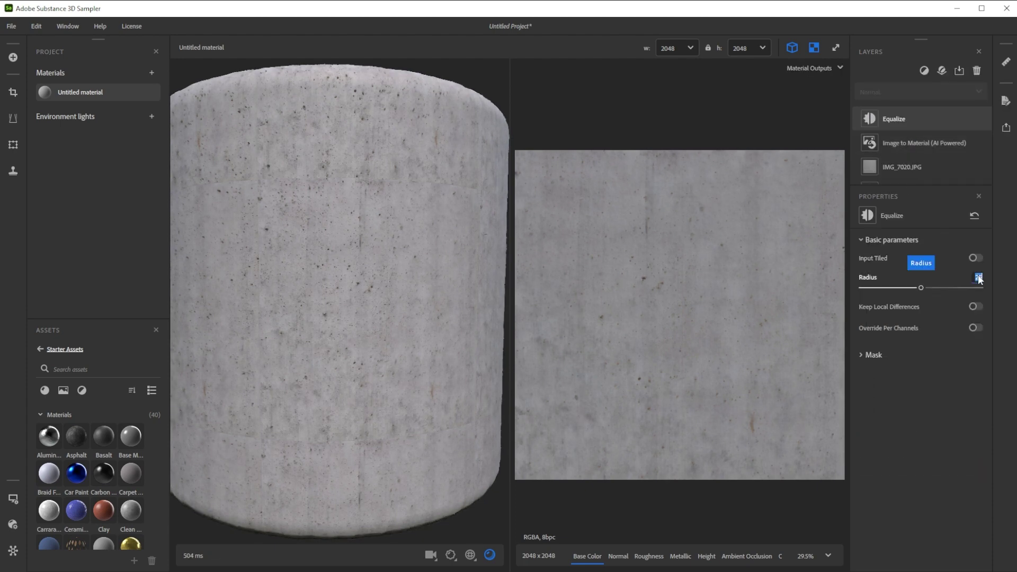
pyautogui.write('2')
pyautogui.press('Return')
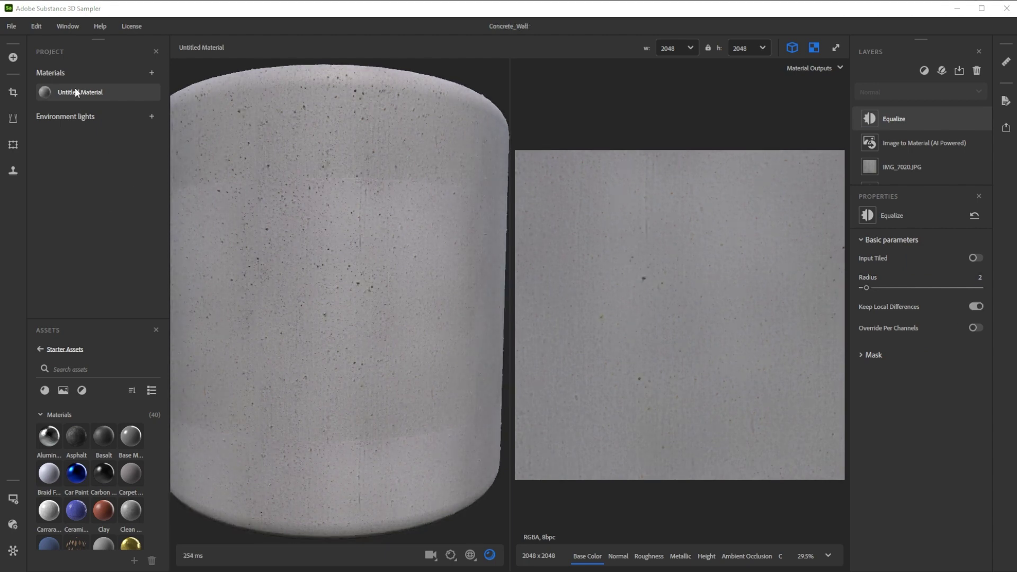
# Rename the material to Concrete_Wall and save the project as Concrete_Wall in the Concrete_Wall folder.
pyautogui.rightClick(75, 87)
pyautogui.click(93, 154)
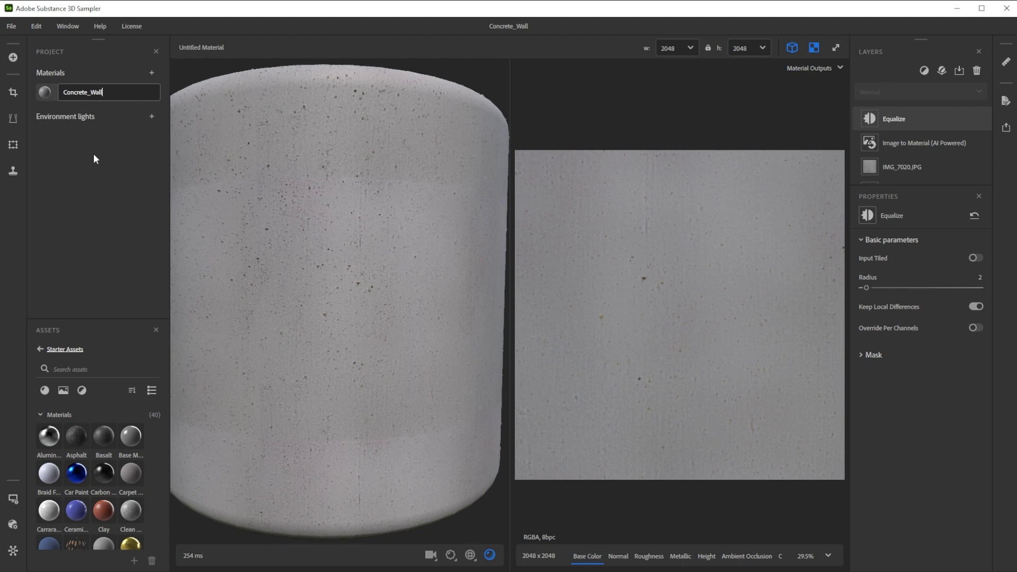
pyautogui.click(11, 26)
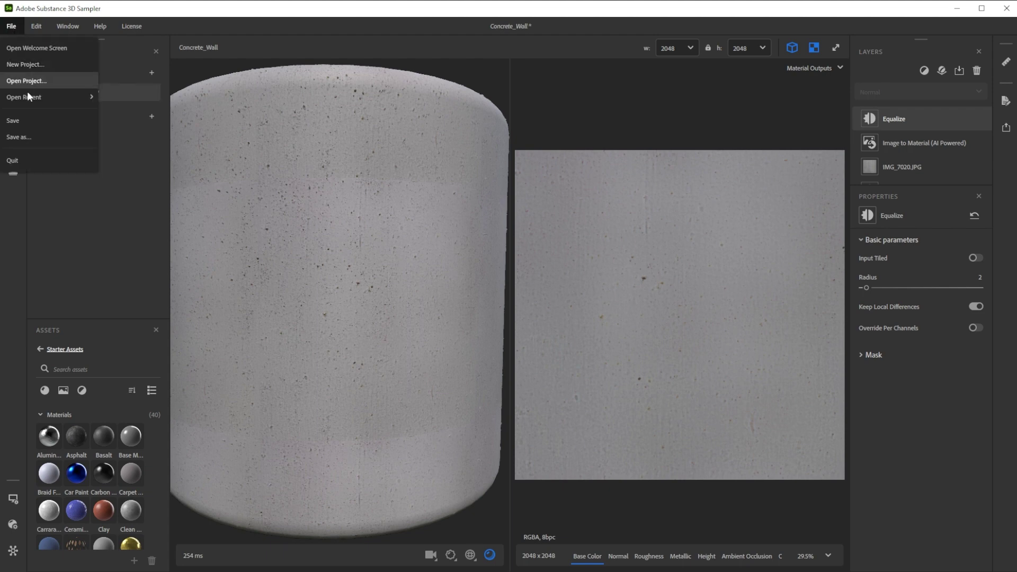
pyautogui.click(26, 135)
pyautogui.write('Concrete_Wall')
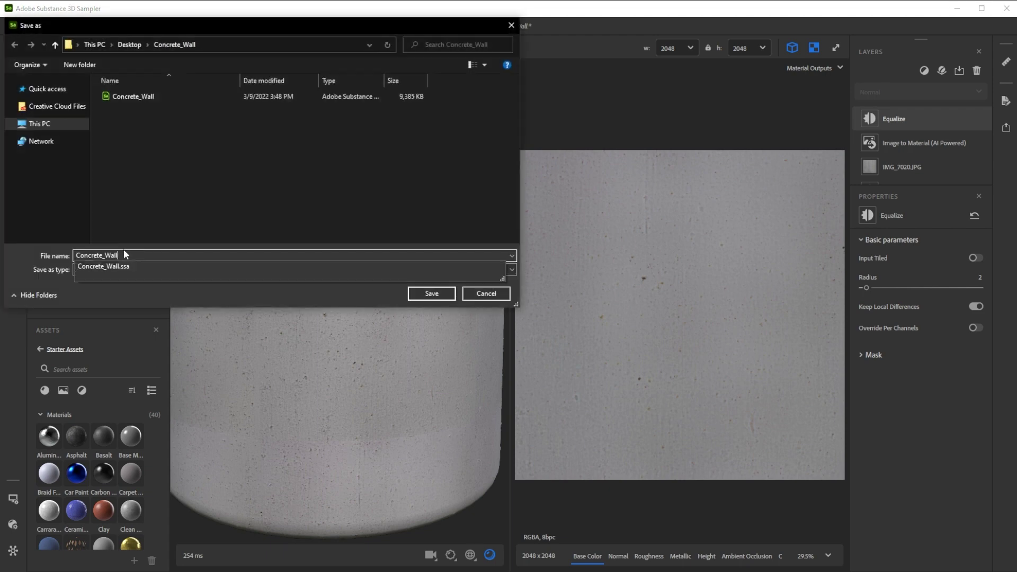
pyautogui.click(432, 293)
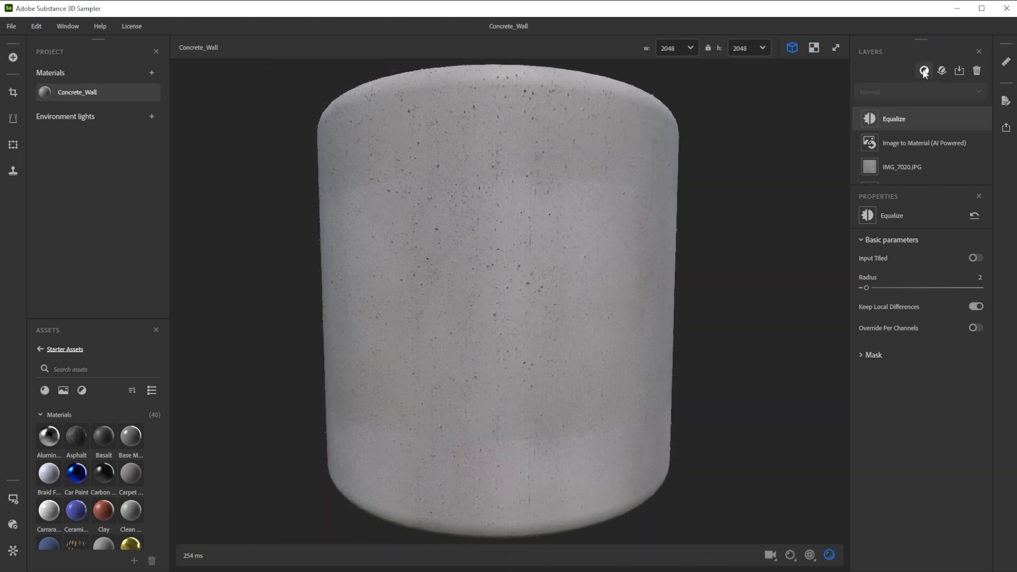
# Add a Make It Tile filter above the Equalize layer.
pyautogui.click(923, 71)
pyautogui.write('mak')
pyautogui.click(923, 131)
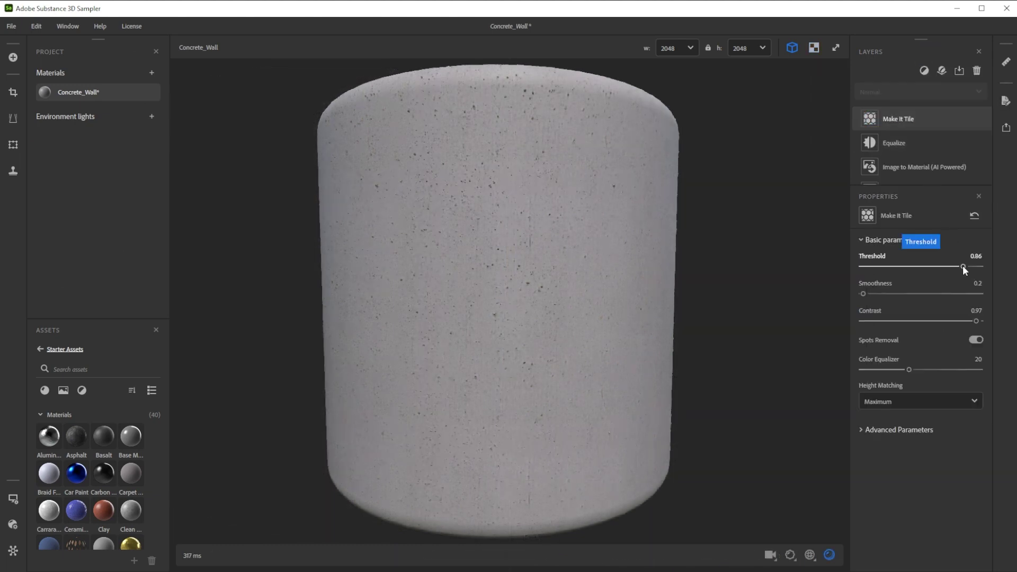
# Set the Make It Tile threshold to 0.9 and adjust its contrast.
pyautogui.moveTo(962, 266)
pyautogui.mouseDown()
pyautogui.moveTo(919, 263)
pyautogui.moveTo(946, 265)
pyautogui.mouseUp()
pyautogui.moveTo(971, 321); pyautogui.dragTo(949, 321)
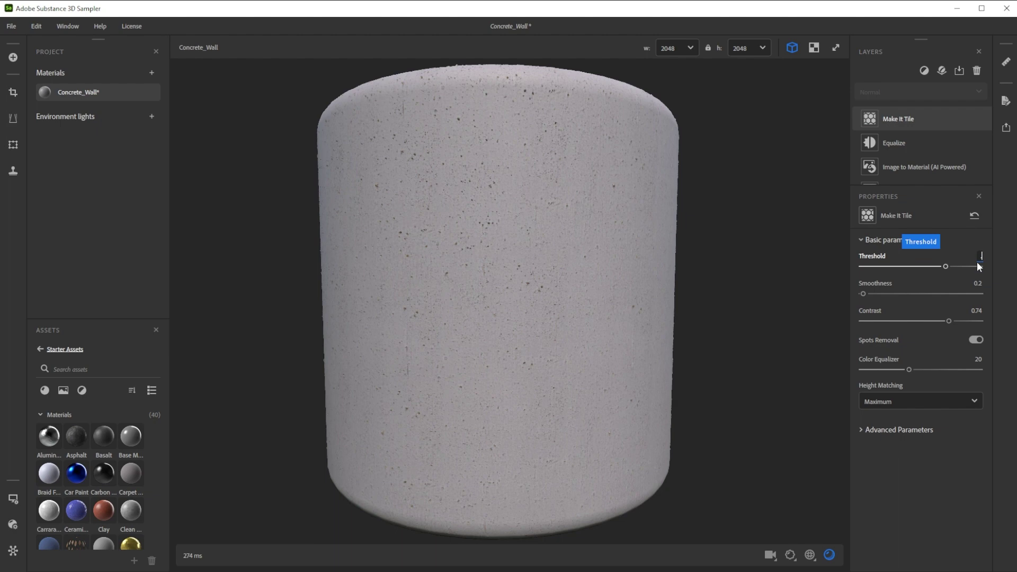
pyautogui.write('0.9')
pyautogui.click(976, 311)
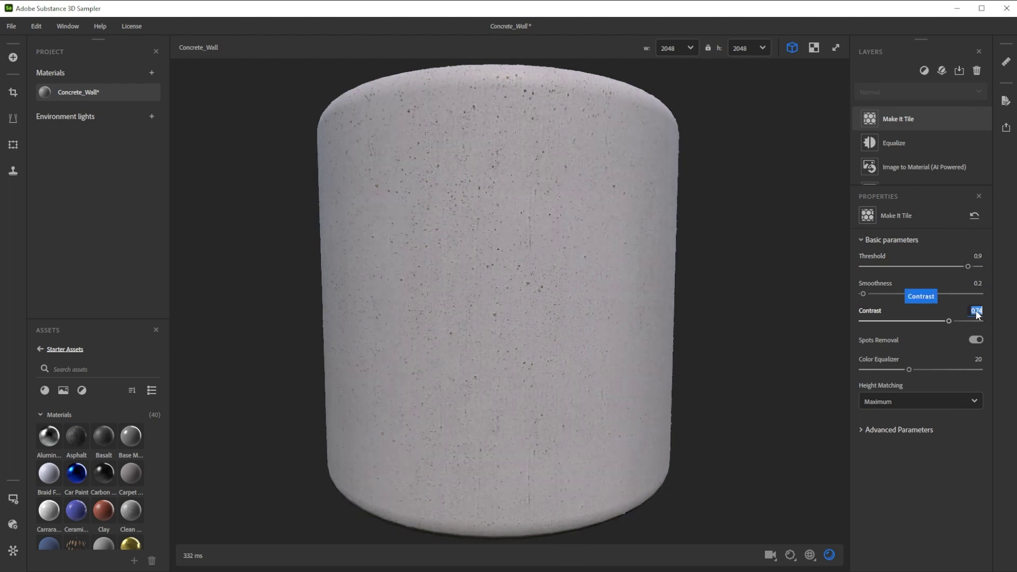
pyautogui.press('Return')
# Add a Transform filter above the Make It Tile layer.
pyautogui.press('space')
pyautogui.write('tr')
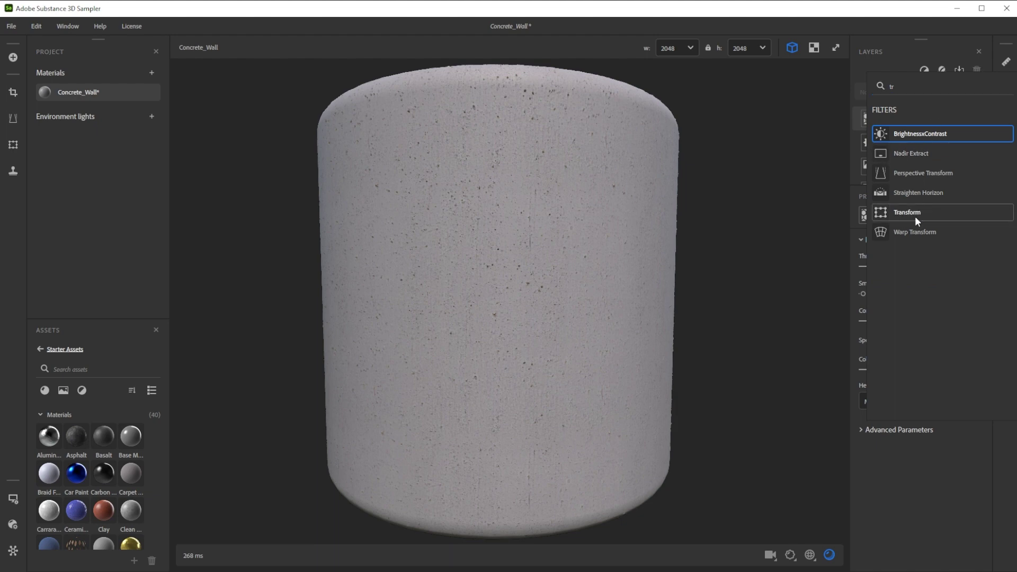
pyautogui.click(914, 213)
# Set the Transform layer's Scale X and Scale Y to 2.
pyautogui.click(860, 324)
pyautogui.click(979, 421)
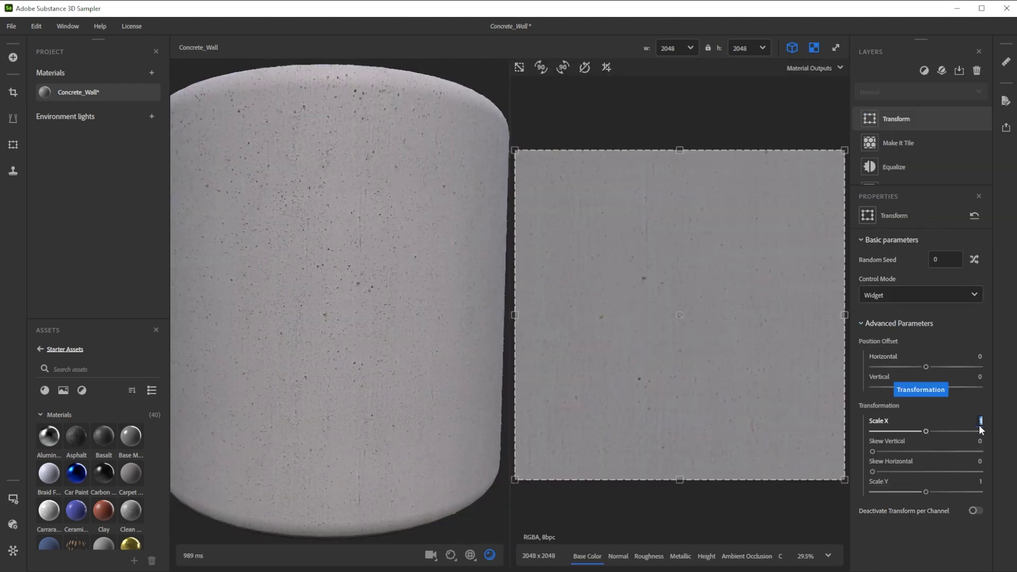
pyautogui.write('2')
pyautogui.press('Return')
pyautogui.click(980, 481)
pyautogui.write('2')
pyautogui.press('Return')
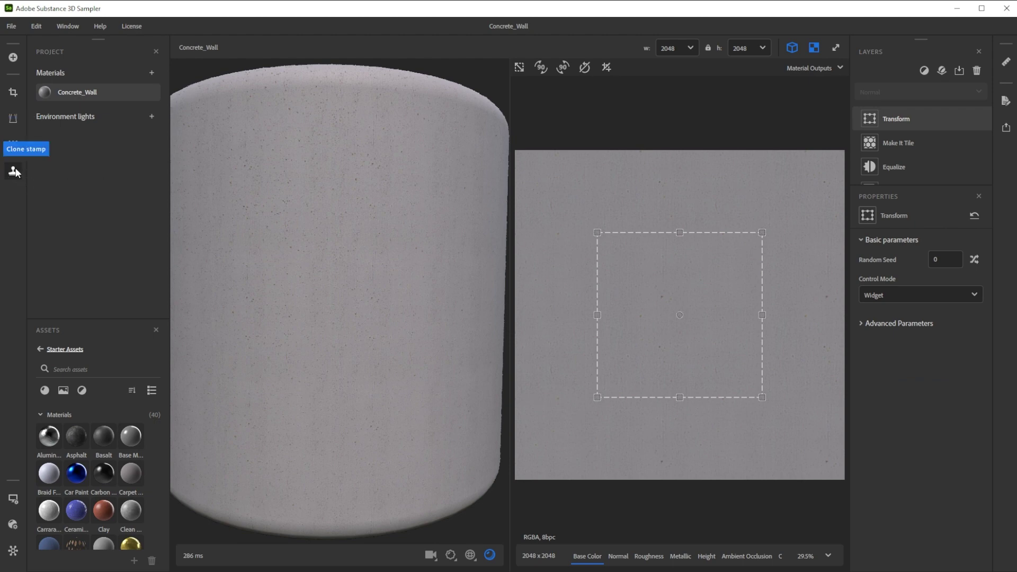
# Add a Clone Stamp layer and sample a clean concrete area just below and left of the texture's centre as the source.
pyautogui.click(14, 171)
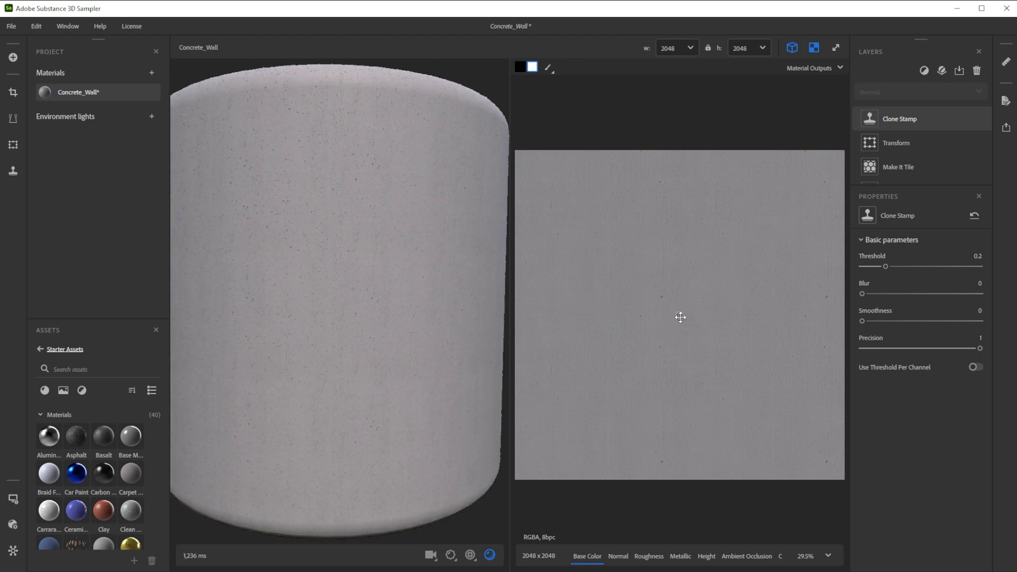
pyautogui.keyDown('ctrl'); pyautogui.click(706, 307); pyautogui.keyUp('ctrl')
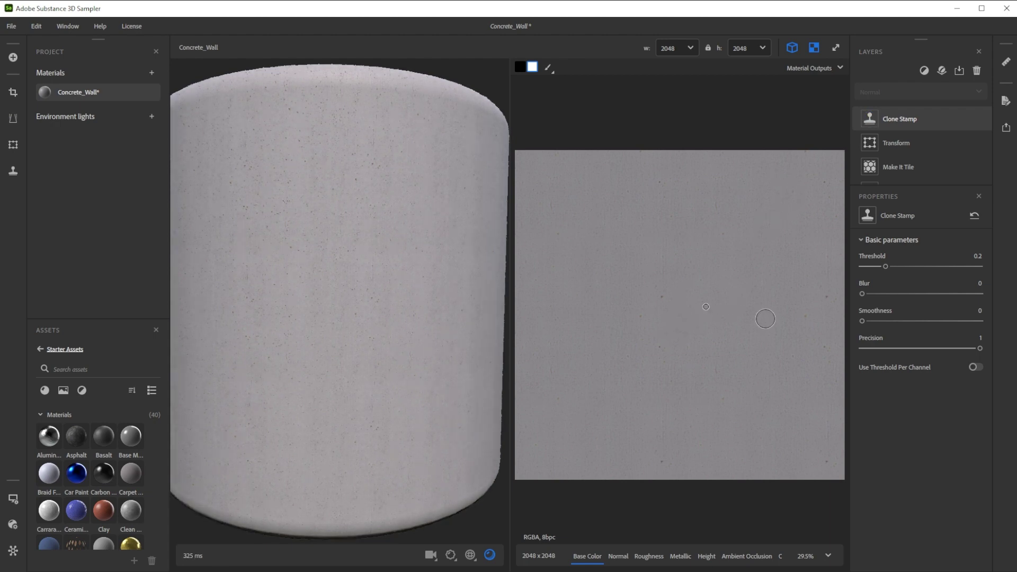
pyautogui.keyDown('alt'); pyautogui.click(771, 323); pyautogui.keyUp('alt')
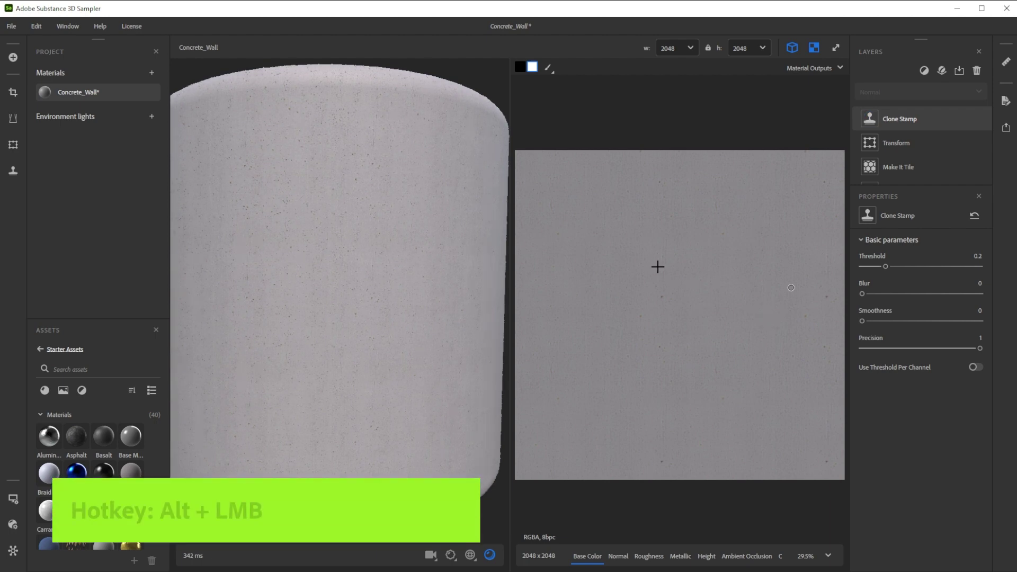
pyautogui.keyDown('alt'); pyautogui.click(645, 357); pyautogui.keyUp('alt')
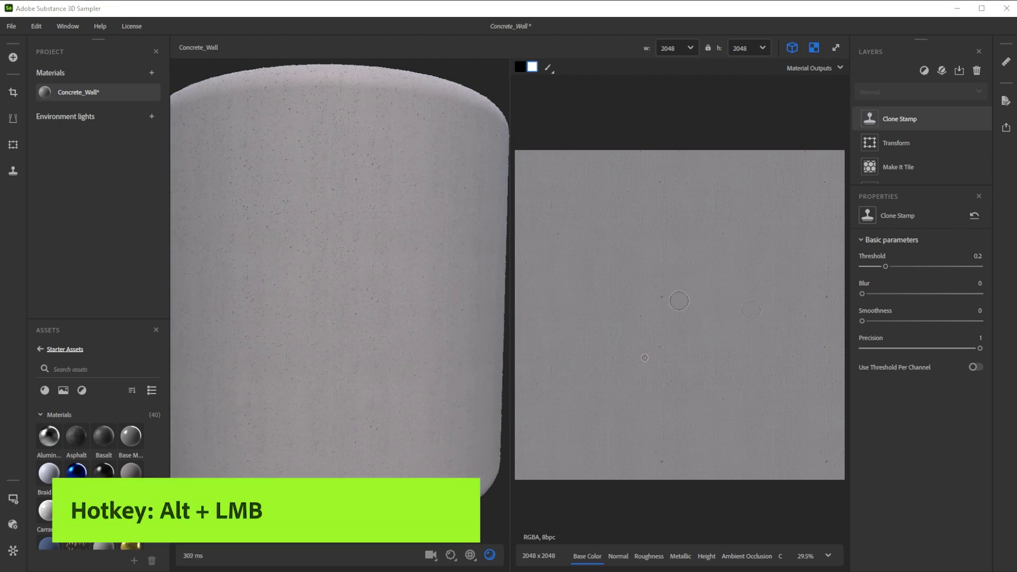
# Clone the sampled concrete over the dark blemishes around the texture's centre, right side and lower edge, retouching the upper-centre dab with the mask colour swapped.
pyautogui.click(663, 295)
pyautogui.click(637, 314)
pyautogui.click(655, 342)
pyautogui.click(662, 344)
pyautogui.click(715, 261)
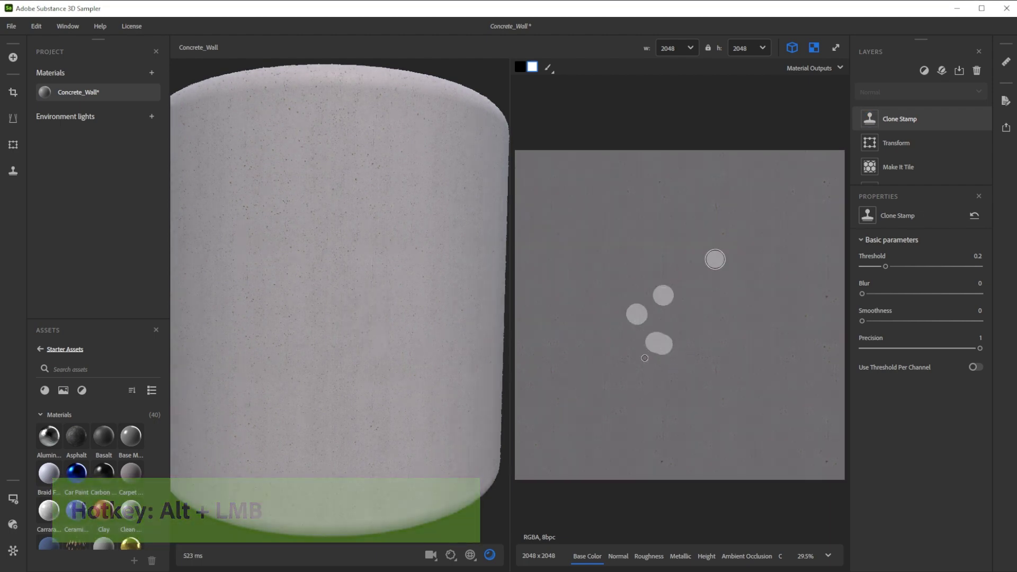
pyautogui.click(827, 298)
pyautogui.click(812, 322)
pyautogui.click(824, 345)
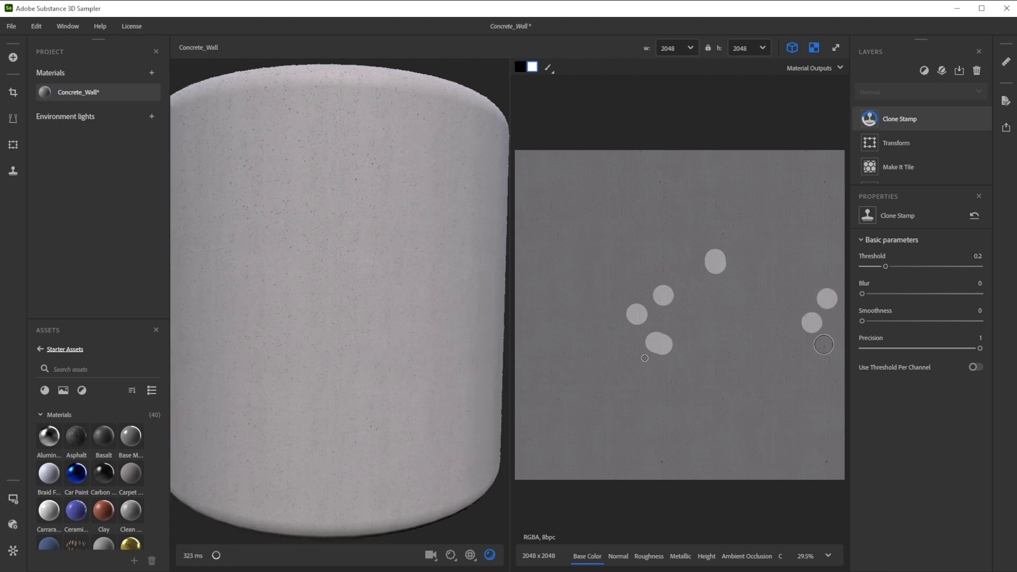
pyautogui.click(823, 454)
pyautogui.click(661, 456)
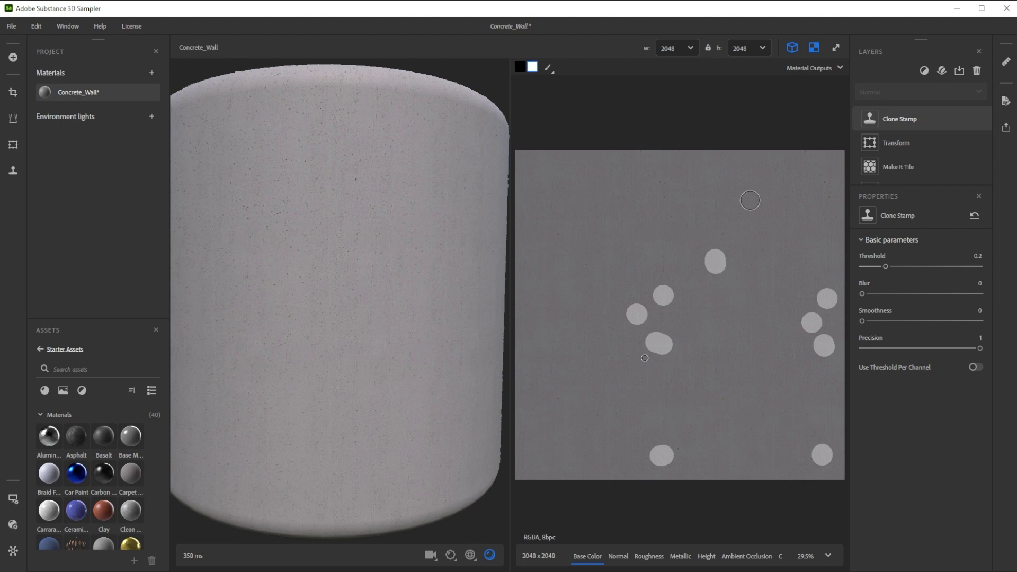
pyautogui.press('x')
pyautogui.click(714, 258)
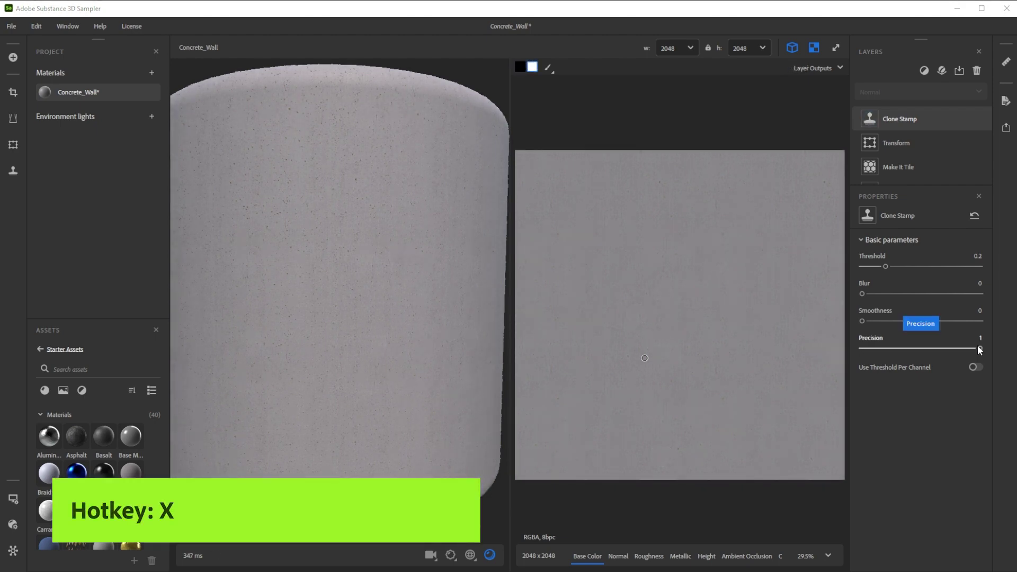
# Set the Clone Stamp's Precision to 0.4 and Threshold to 0.15.
pyautogui.moveTo(979, 348); pyautogui.dragTo(918, 348)
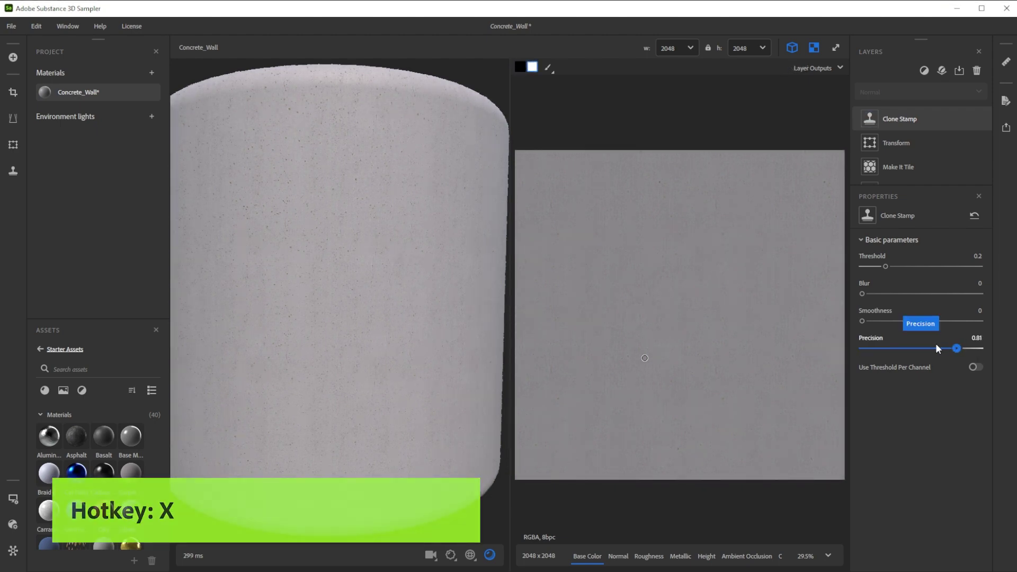
pyautogui.click(979, 258)
pyautogui.write('.15')
pyautogui.press('Return')
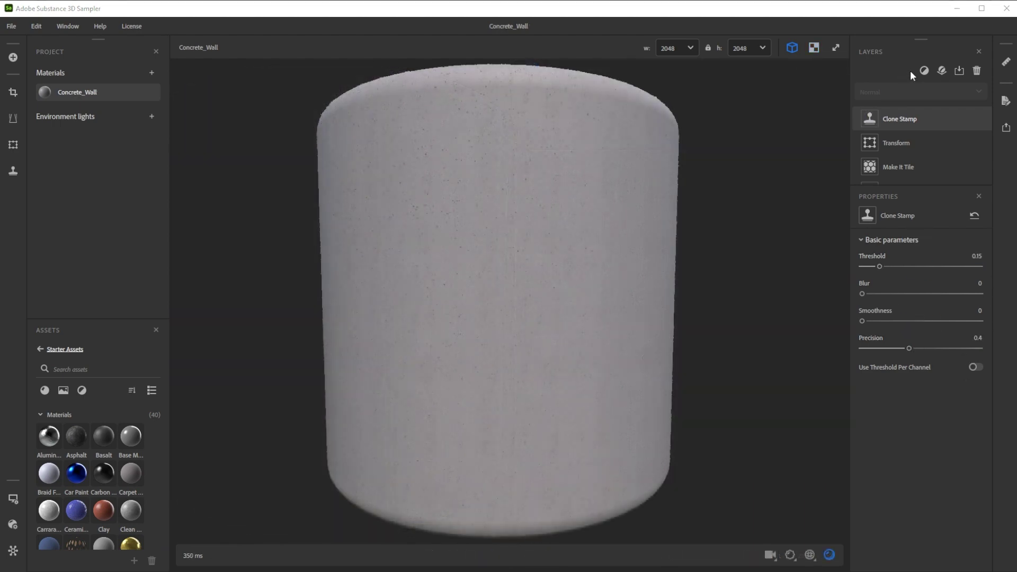
# Add an Emboss filter above the Clone Stamp layer.
pyautogui.click(922, 72)
pyautogui.write('em')
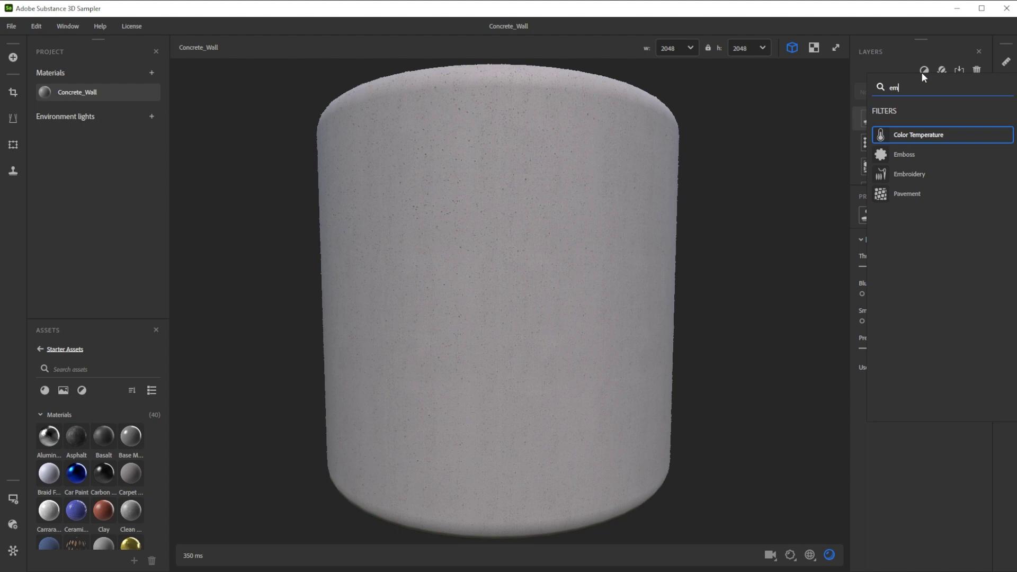
pyautogui.click(900, 153)
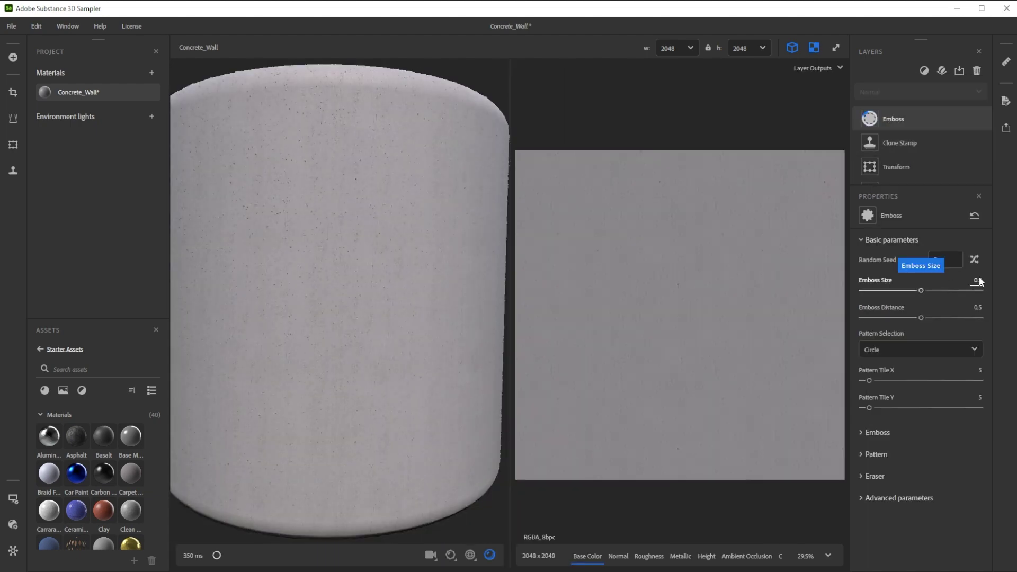
# Set the Emboss Size to 0.08 and the Emboss Distance to 0.005.
pyautogui.click(980, 281)
pyautogui.write('.08')
pyautogui.click(980, 310)
pyautogui.write('.00')
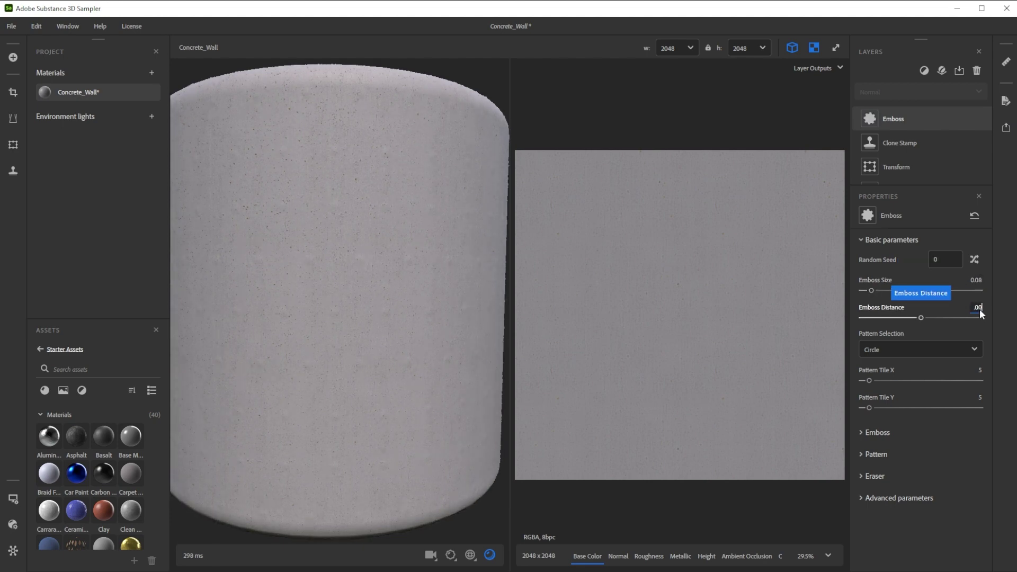
pyautogui.write('5')
pyautogui.press('Return')
# Set the Emboss filter's Pattern Tile X and Pattern Tile Y to 2.
pyautogui.click(980, 369)
pyautogui.write('2')
pyautogui.press('Return')
pyautogui.click(979, 398)
pyautogui.write('2')
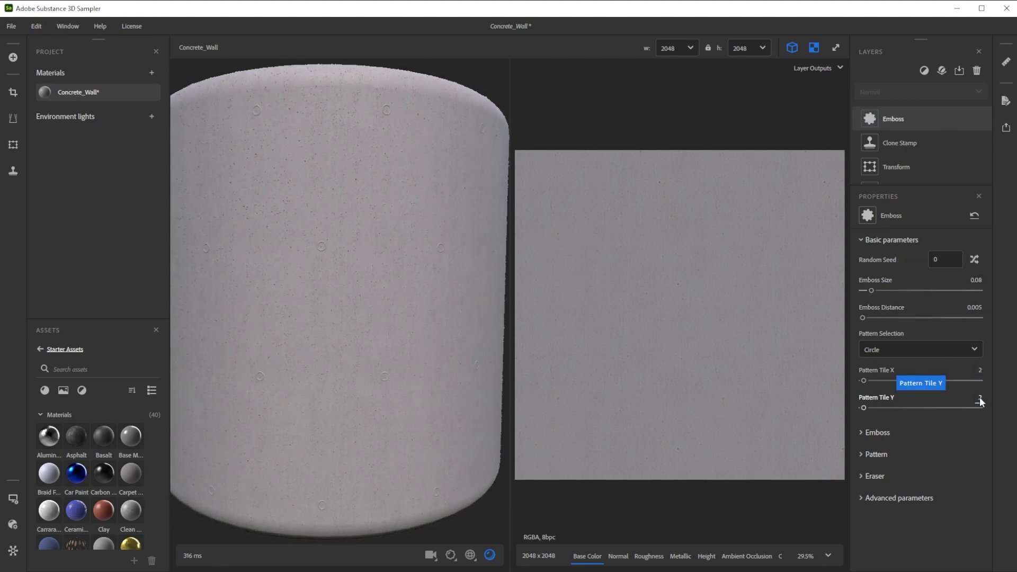
pyautogui.press('Return')
# Disable Border Emboss Invert, set Border Emboss Intensity to 0.7, and enable Fill Emboss, inverted with an intensity of 0.4.
pyautogui.click(874, 432)
pyautogui.click(978, 472)
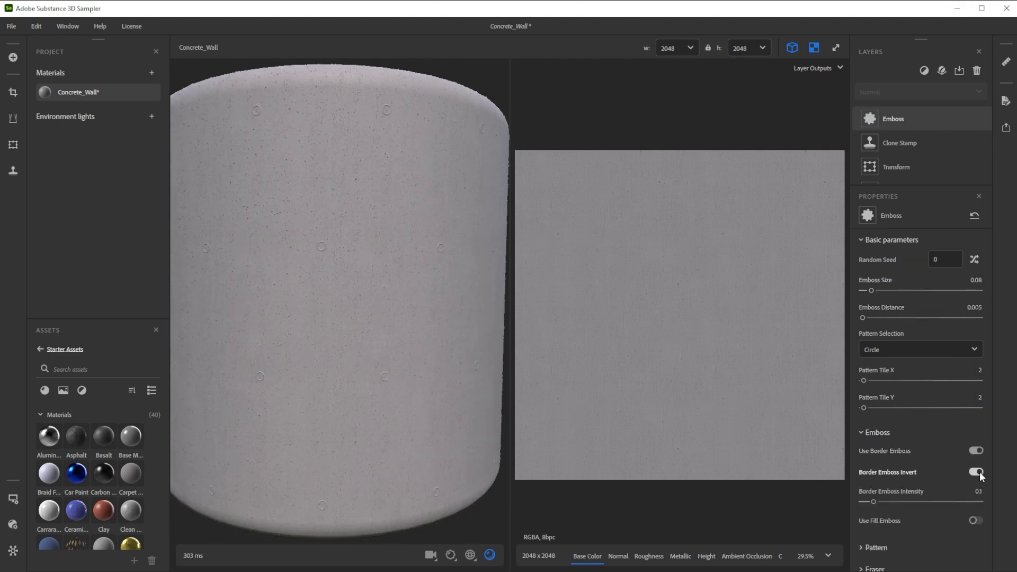
pyautogui.write('0.7')
pyautogui.press('Return')
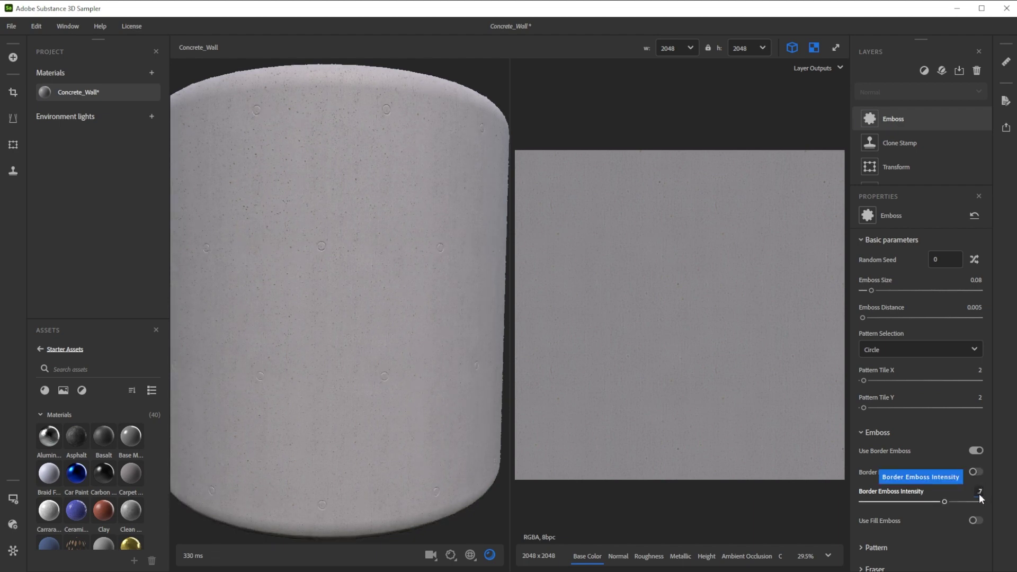
pyautogui.click(977, 521)
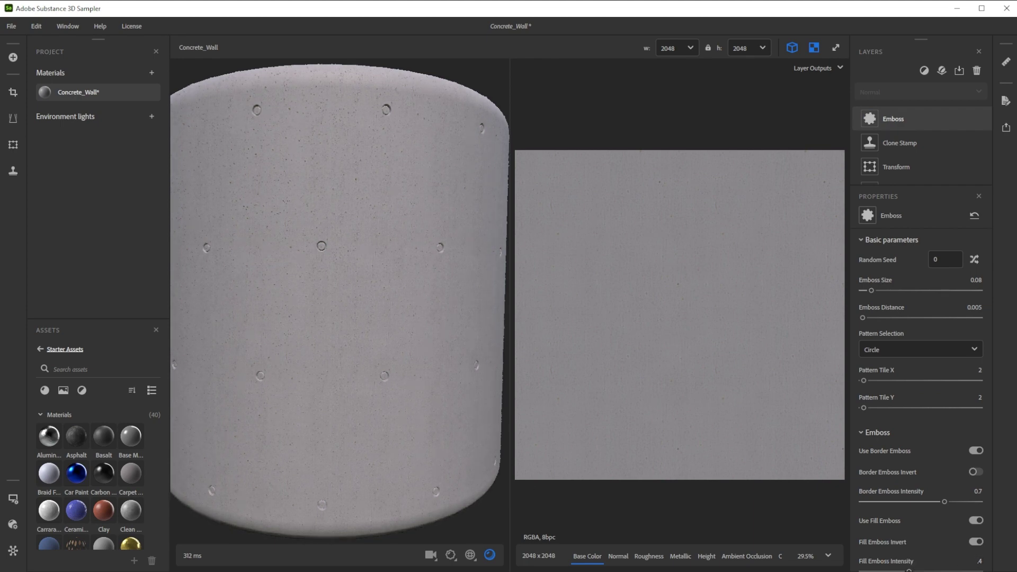
# Insert the Plastic starter material between the Emboss and Clone Stamp layers and randomize its seed.
pyautogui.scroll(-5, 80, 488)
pyautogui.moveTo(80, 488)
pyautogui.moveTo(81, 488); pyautogui.dragTo(912, 122)
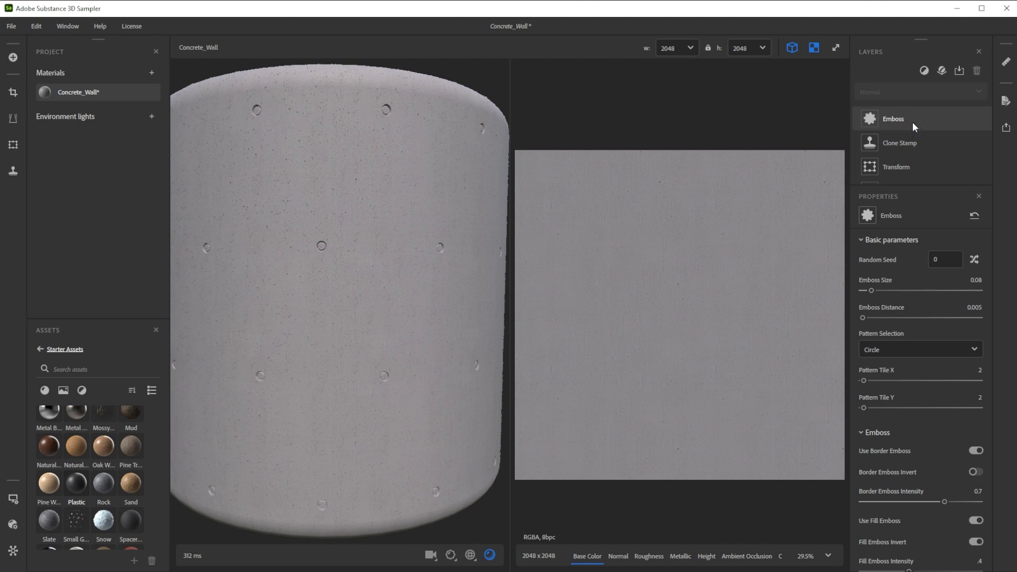
pyautogui.click(974, 317)
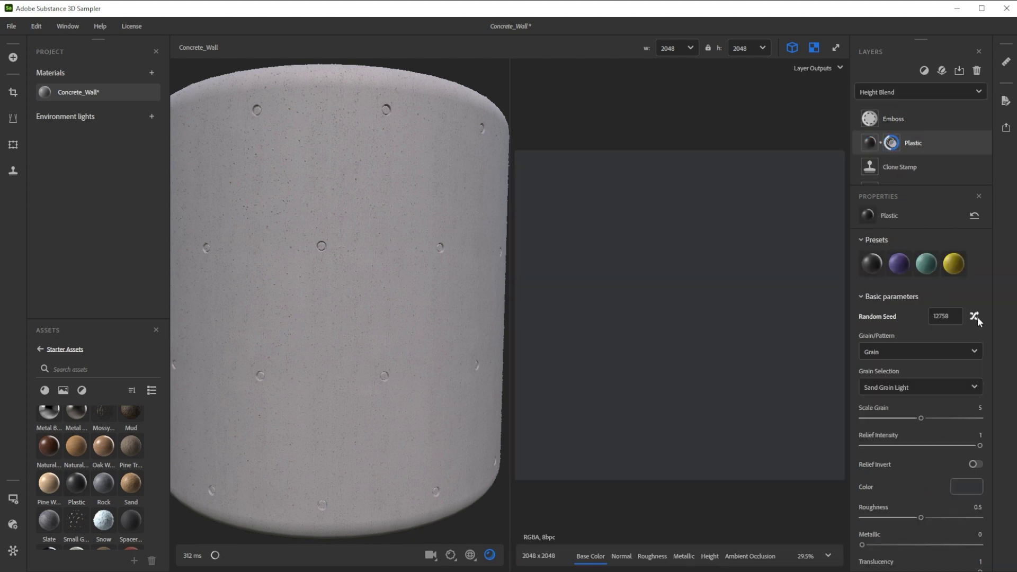
# Choose Granite Grain for the Plastic layer's grain and set its Relief Intensity to 0.25.
pyautogui.click(969, 381)
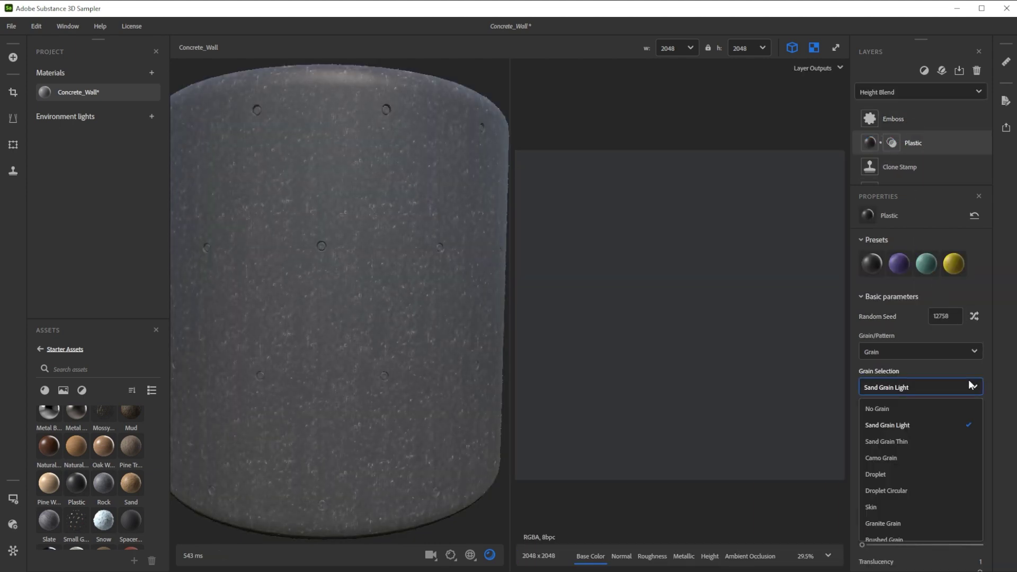
pyautogui.click(911, 523)
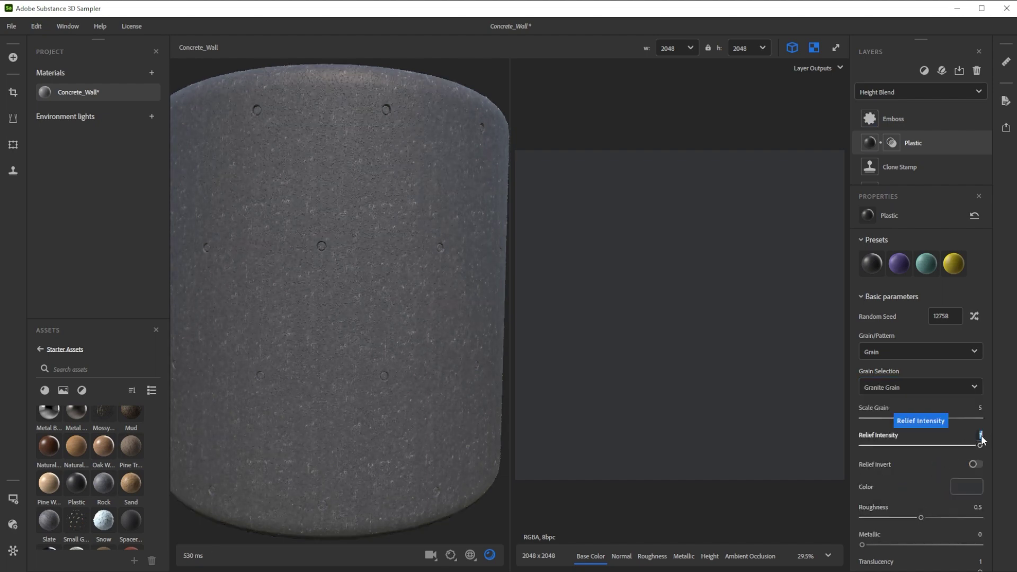
pyautogui.press('Return')
# Change the Plastic layer's colour to the lighter grey #86898F.
pyautogui.click(967, 487)
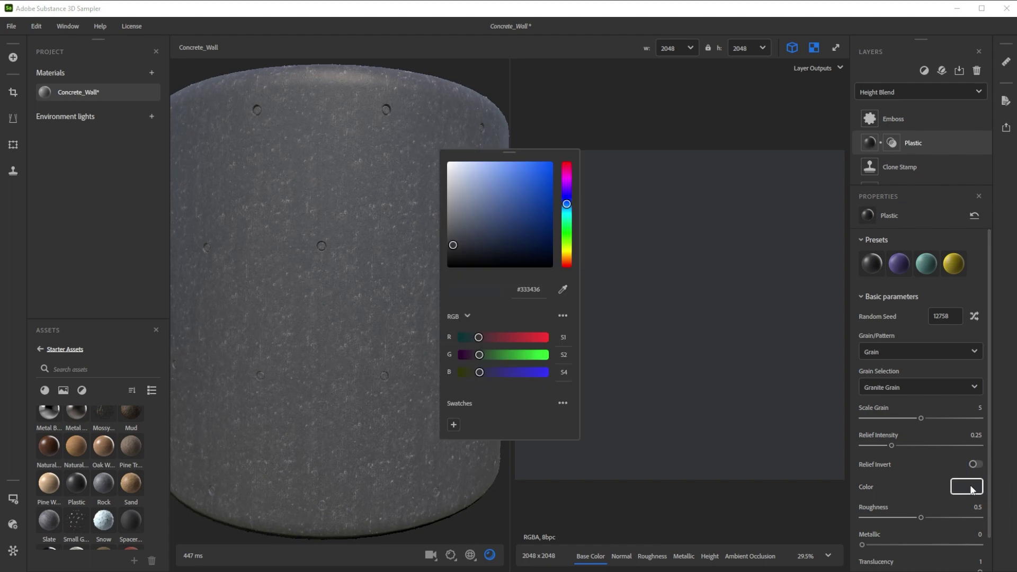
pyautogui.click(454, 208)
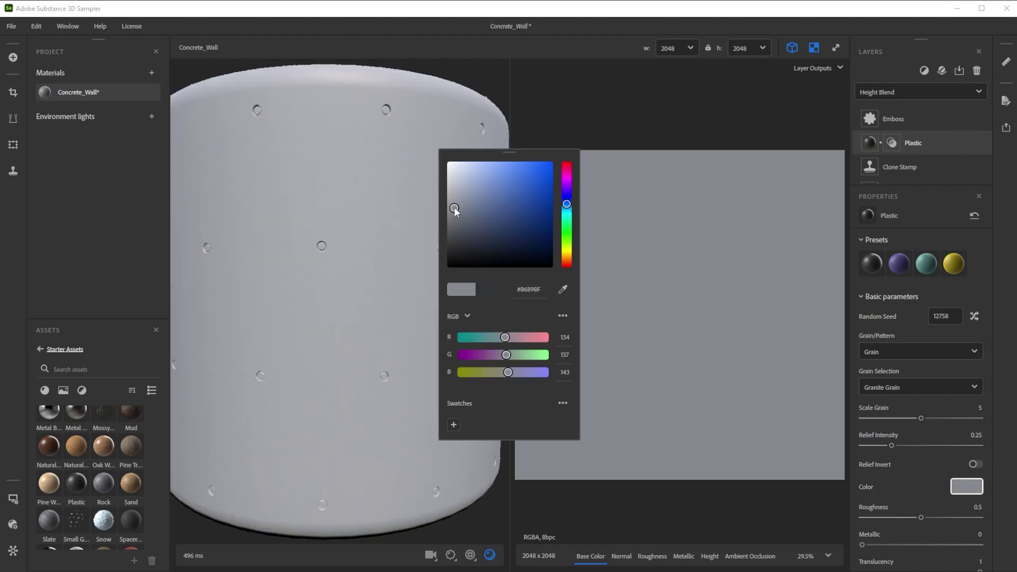
pyautogui.click(414, 46)
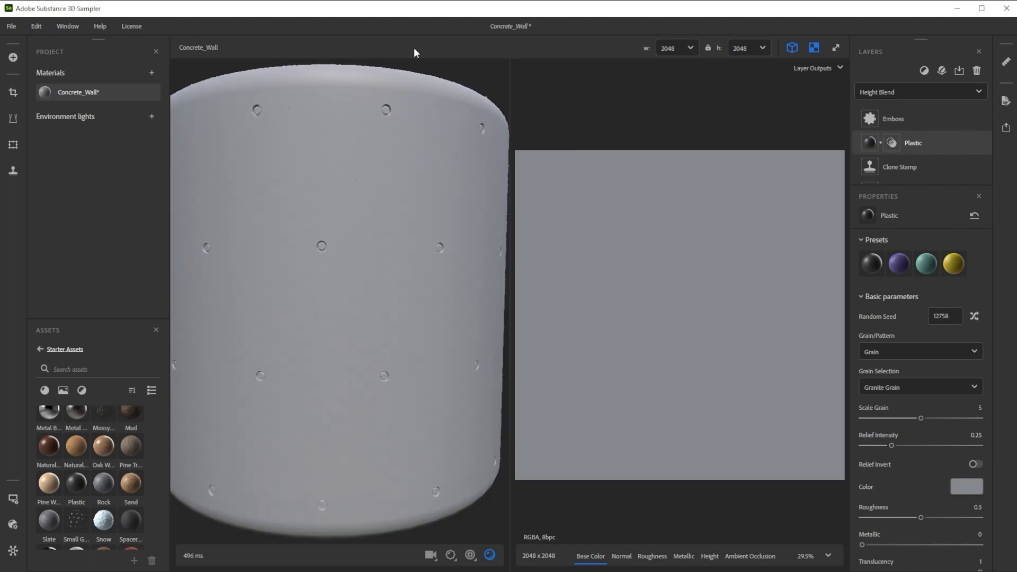
# Switch the Plastic layer's blend mode to Custom Mask Blend and activate painting on its mask.
pyautogui.scroll(5, 305, 211)
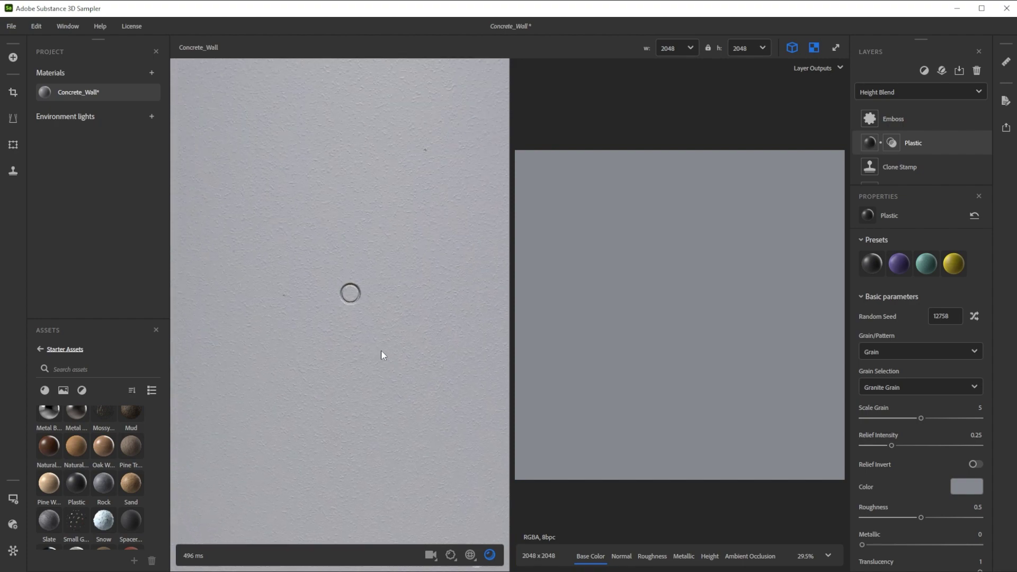
pyautogui.scroll(4, 359, 299)
pyautogui.moveTo(390, 294); pyautogui.dragTo(373, 321, button='middle')
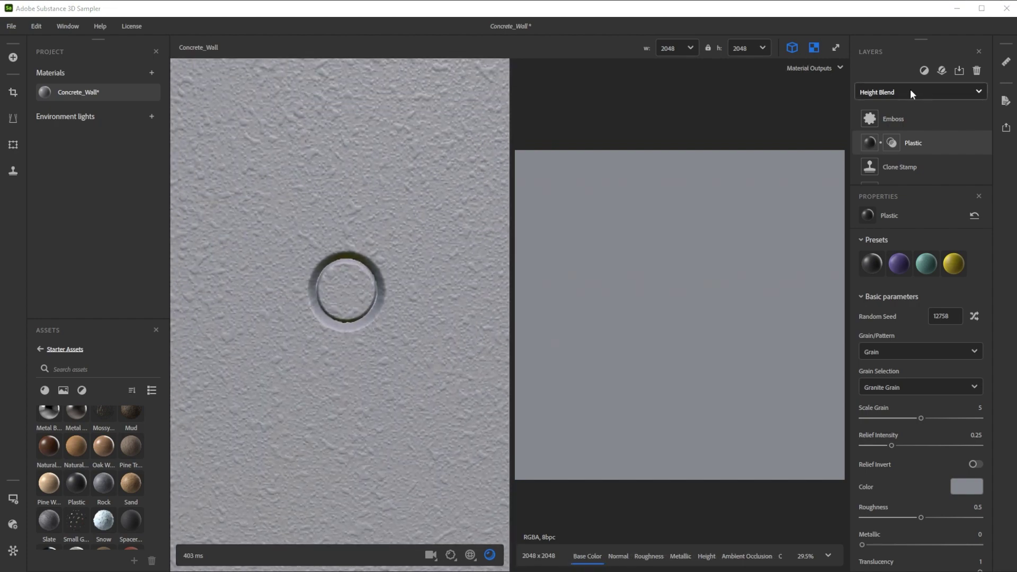
pyautogui.click(910, 89)
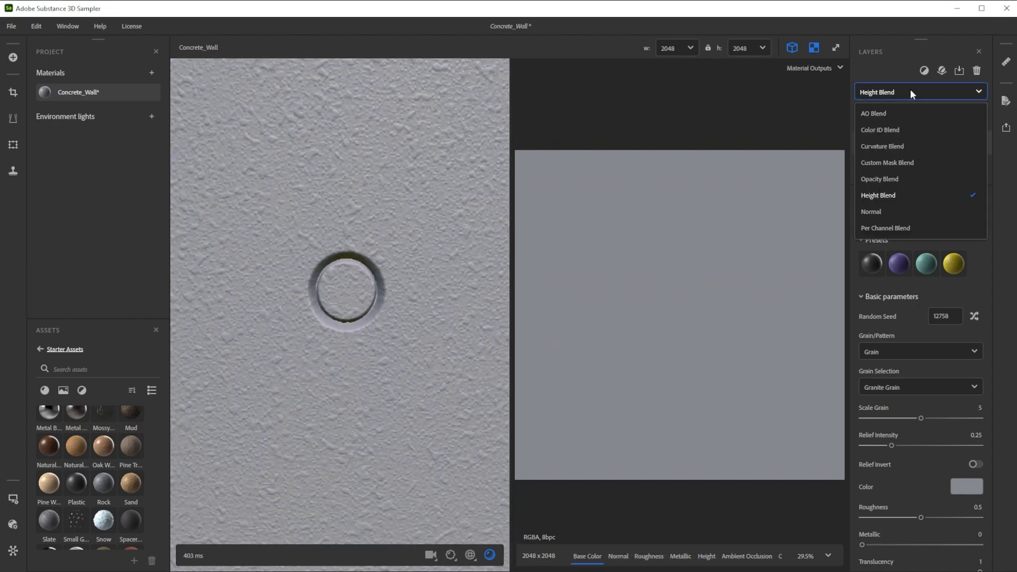
pyautogui.click(893, 156)
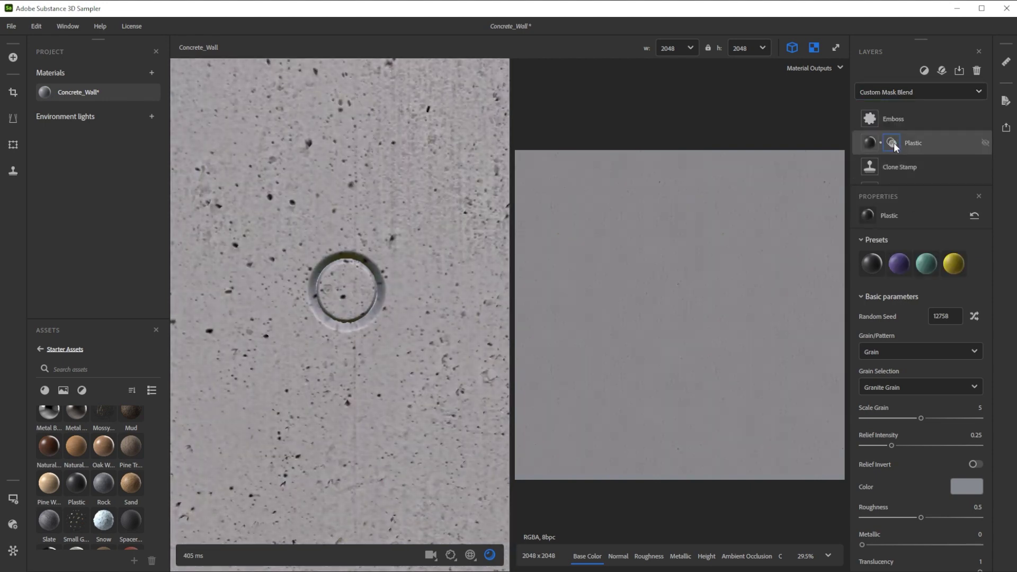
pyautogui.click(893, 142)
pyautogui.click(977, 259)
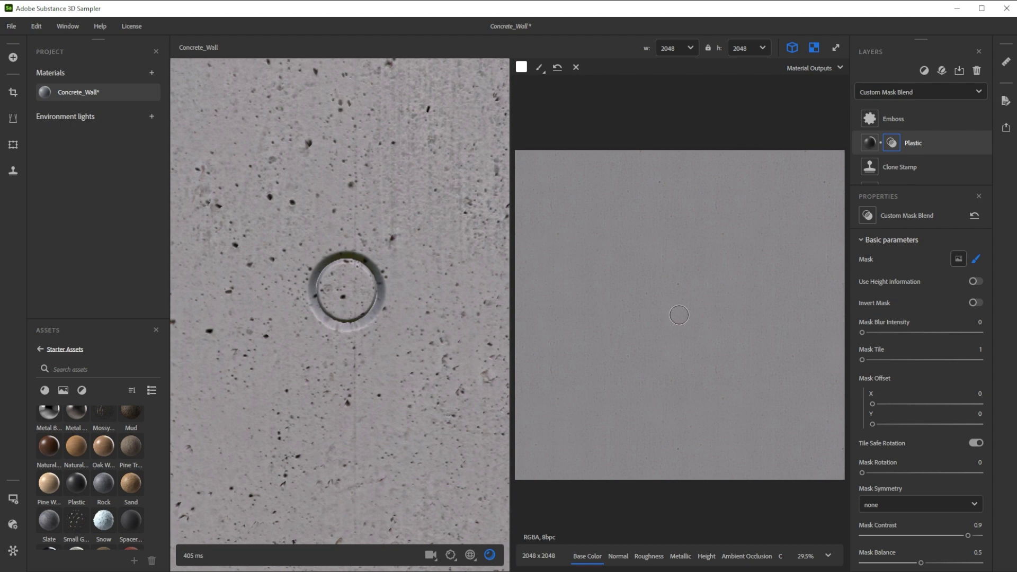
# Display the Height channel, match the brush to the embossed circles, and paint the Plastic mask inside them.
pyautogui.keyDown('ctrl'); pyautogui.scroll(1, 678, 316); pyautogui.keyUp('ctrl')
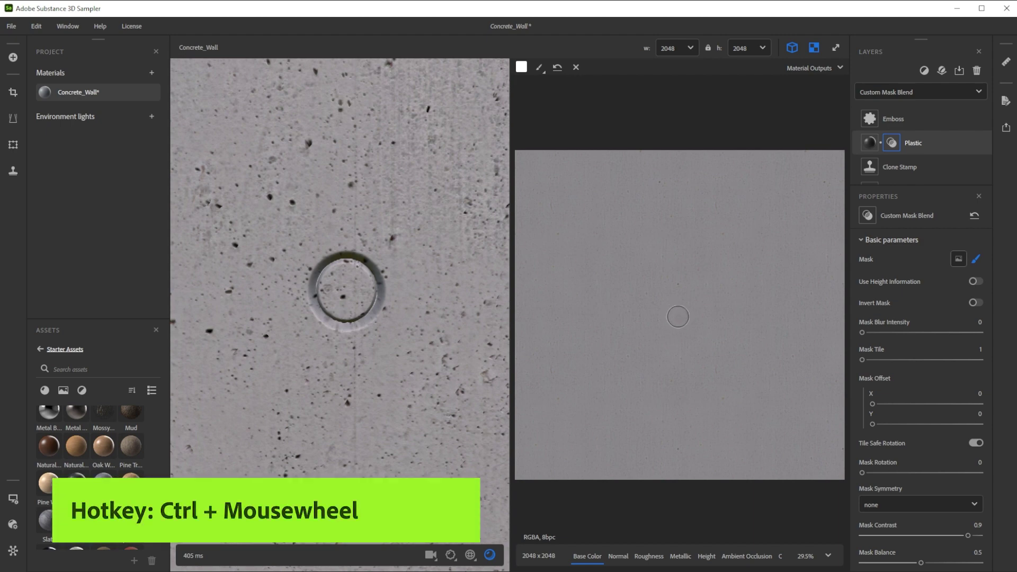
pyautogui.click(707, 557)
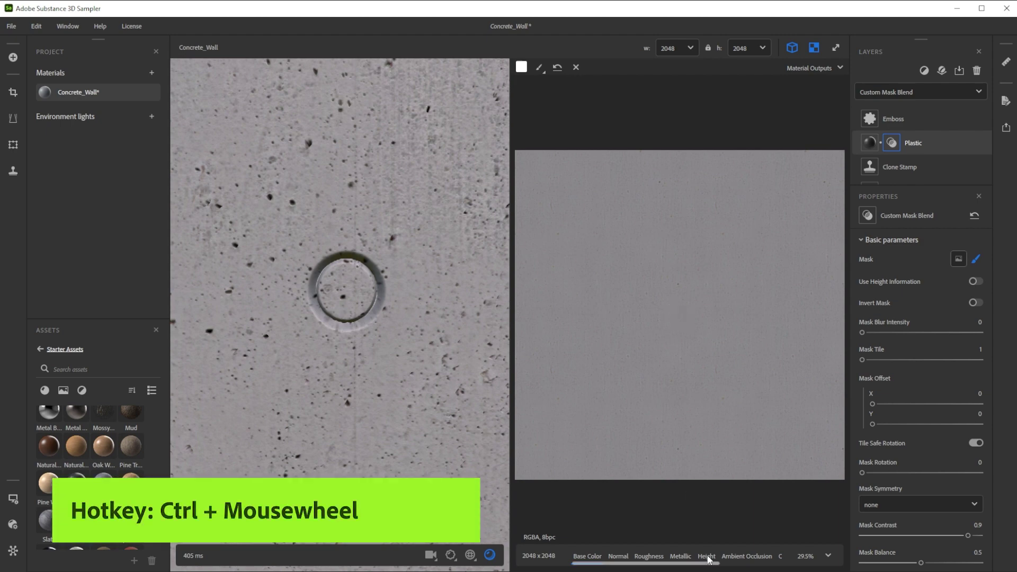
pyautogui.scroll(8, 672, 466)
pyautogui.keyDown('ctrl'); pyautogui.scroll(1, 665, 443); pyautogui.keyUp('ctrl')
pyautogui.scroll(-2, 666, 444)
pyautogui.moveTo(666, 444); pyautogui.dragTo(666, 235, button='middle')
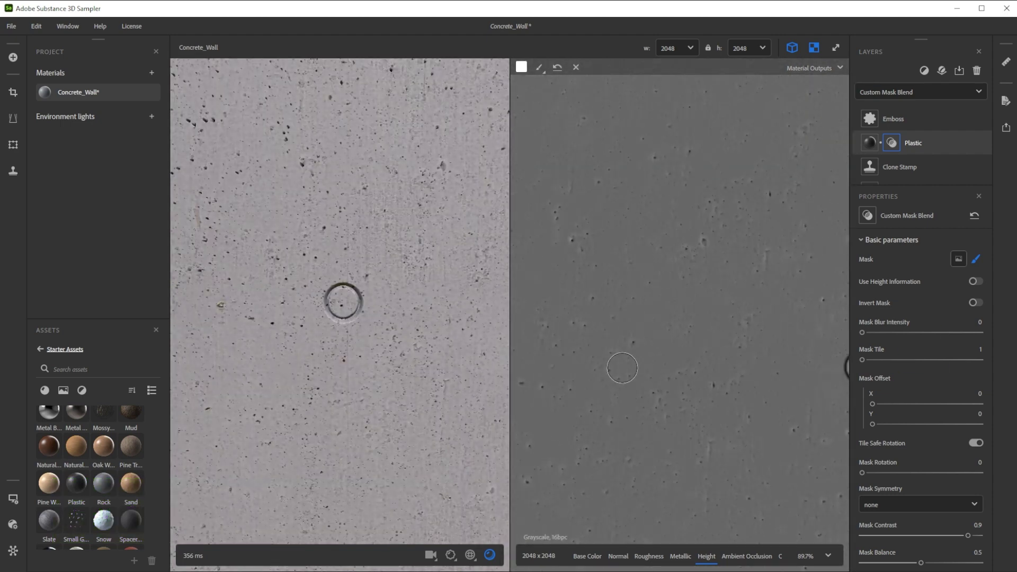
pyautogui.moveTo(622, 368); pyautogui.dragTo(618, 518, button='middle')
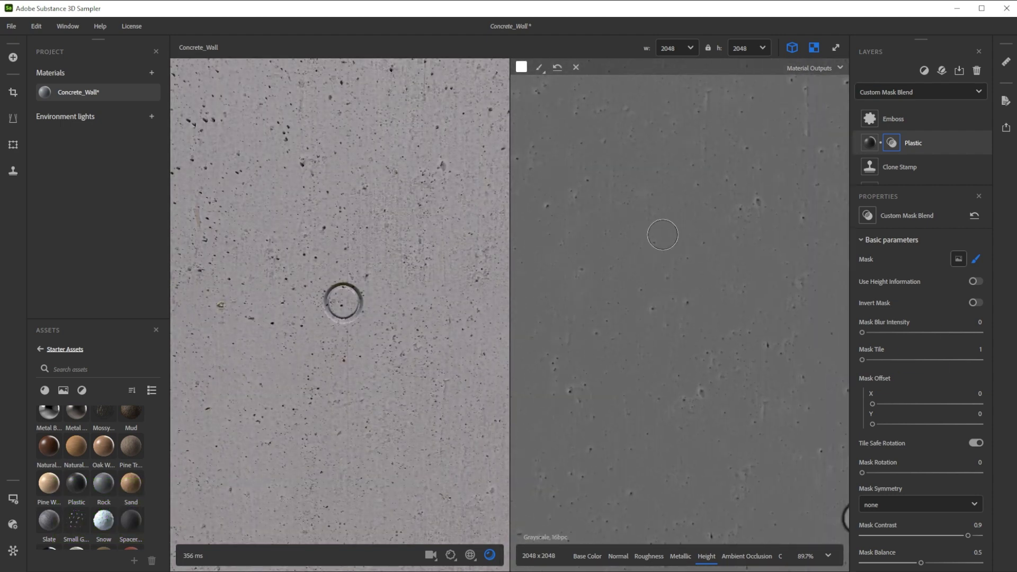
pyautogui.click(687, 227)
pyautogui.moveTo(540, 524); pyautogui.dragTo(552, 277, button='middle')
pyautogui.click(626, 269)
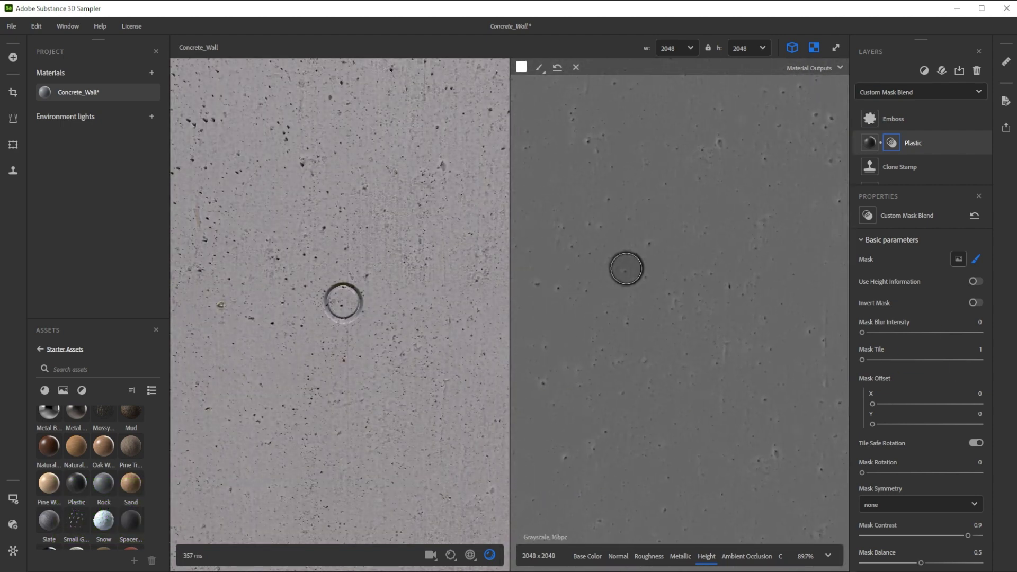
pyautogui.click(627, 268)
# Set the Custom Mask Blend's Smooth Mask value to 0.2.
pyautogui.scroll(-3, 950, 439)
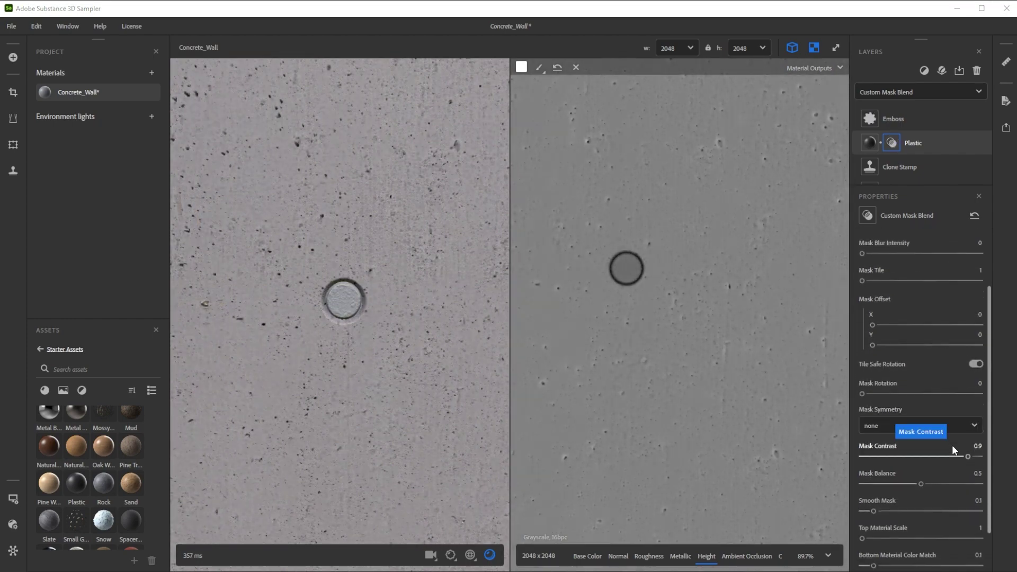
pyautogui.write('0.2')
pyautogui.press('Return')
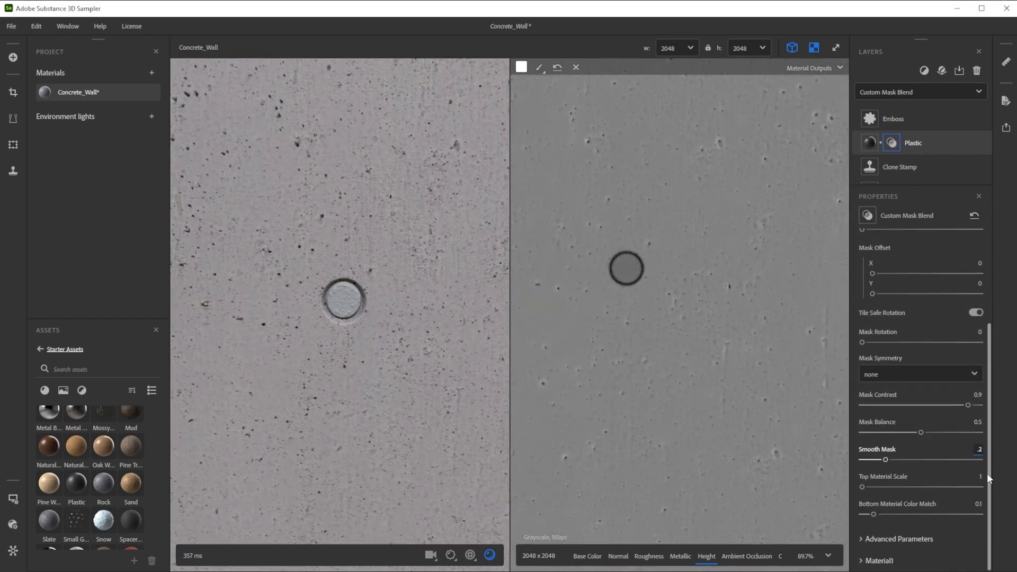
# Change the viewer's lighting environment to Bonifacio Street.
pyautogui.click(13, 499)
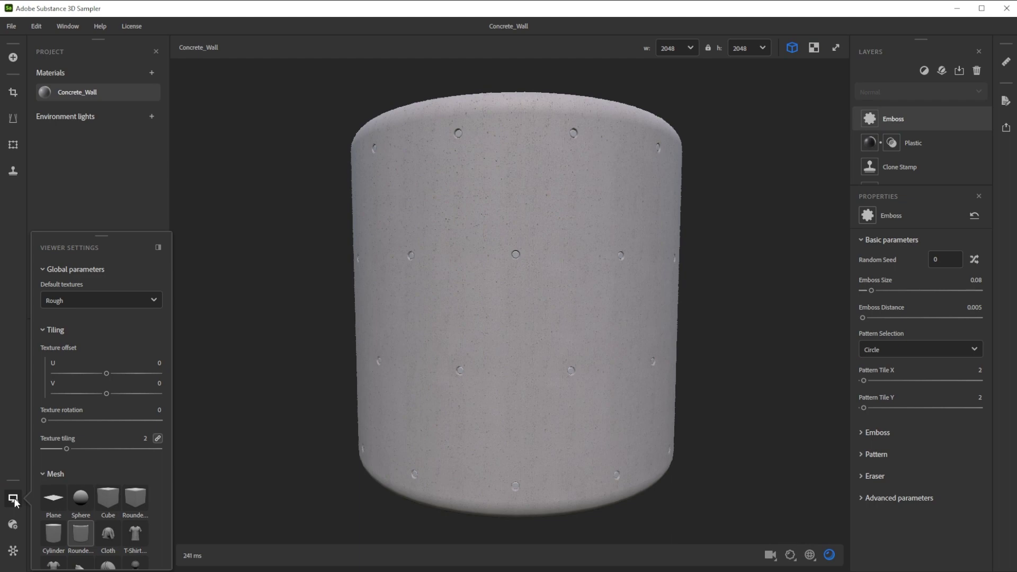
pyautogui.scroll(-5, 80, 477)
pyautogui.click(132, 486)
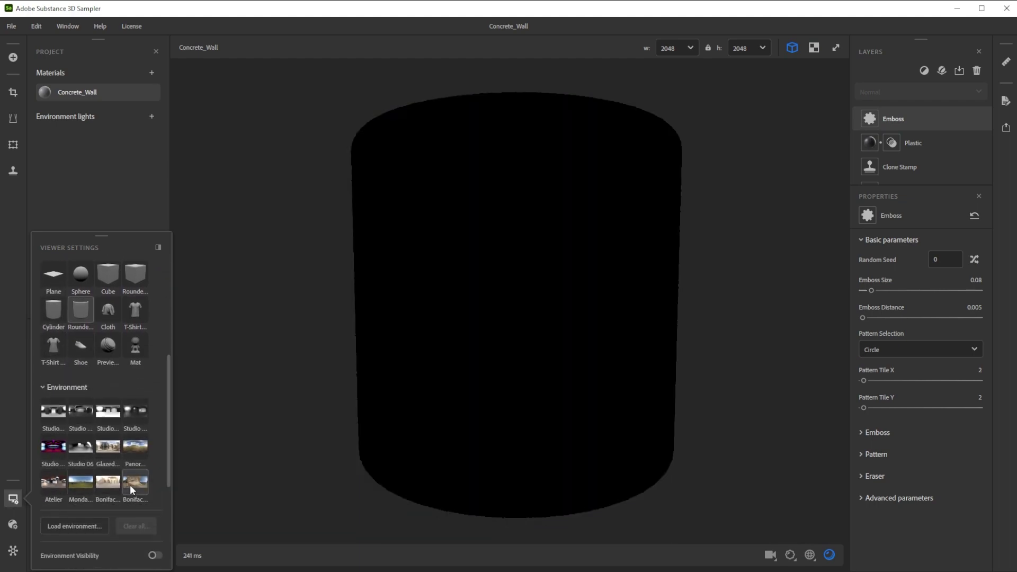
pyautogui.click(110, 484)
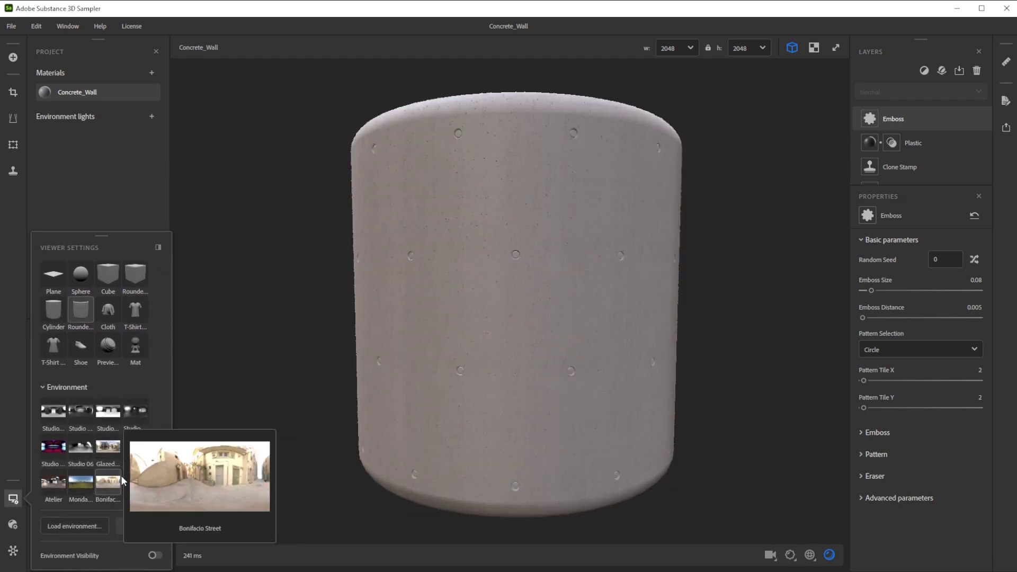
# Preview the concrete material under the panorama environment, switch the viewer's lighting to the "Monda..." environment, and look over the cylinder.
pyautogui.click(135, 447)
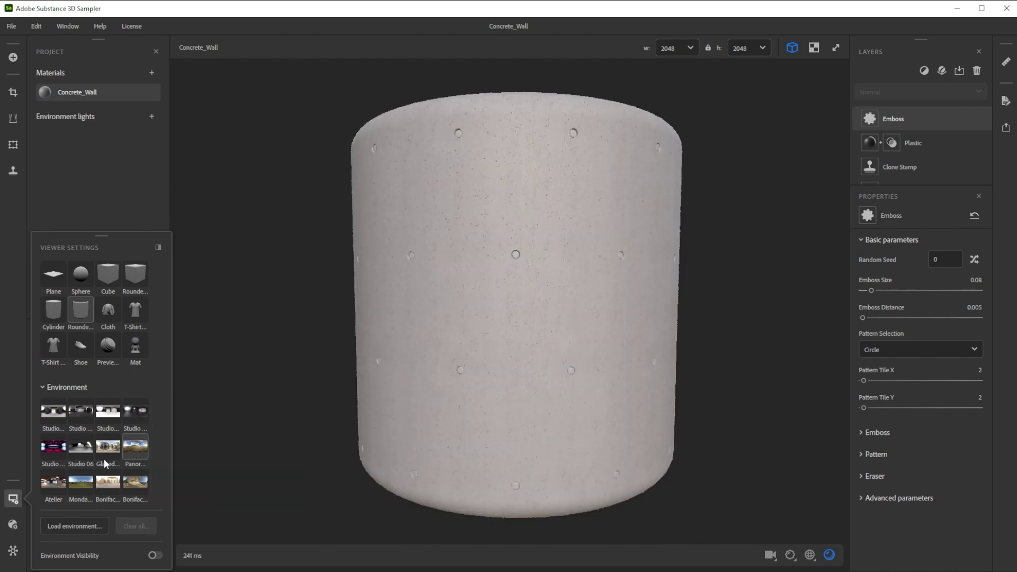
pyautogui.click(80, 485)
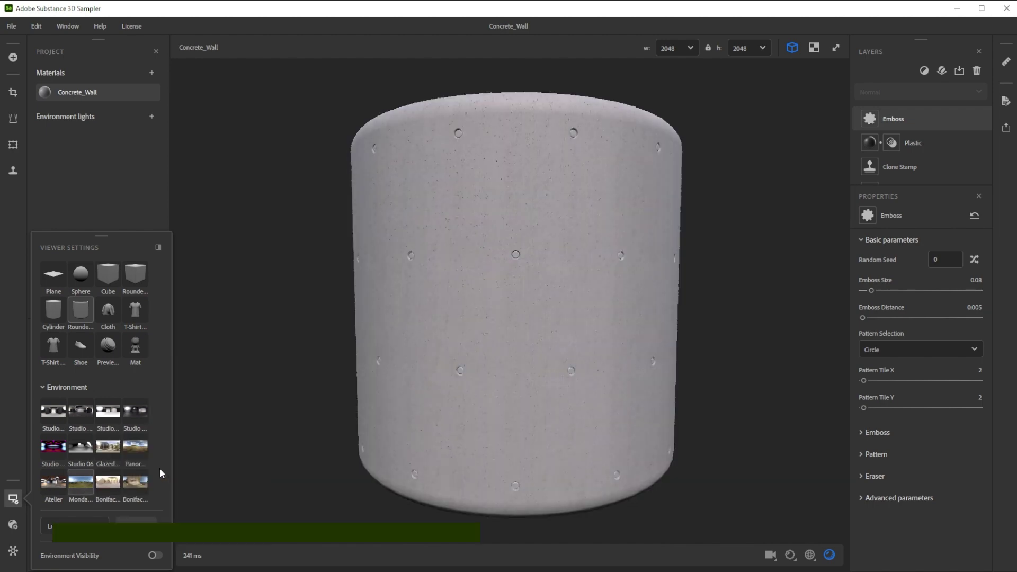
pyautogui.keyDown('shift'); pyautogui.moveTo(594, 308); pyautogui.dragTo(312, 318, button='right'); pyautogui.keyUp('shift')
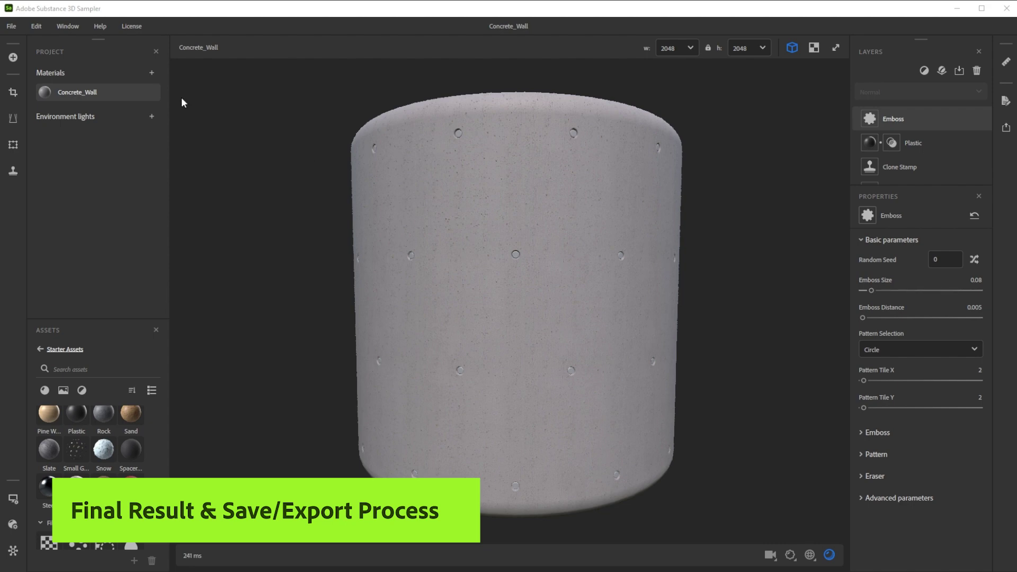
# Save the project as the Sampler archive Concrete_Wall (.ssa) in the Concrete_Wall folder, replacing the existing file.
pyautogui.click(11, 27)
pyautogui.click(21, 137)
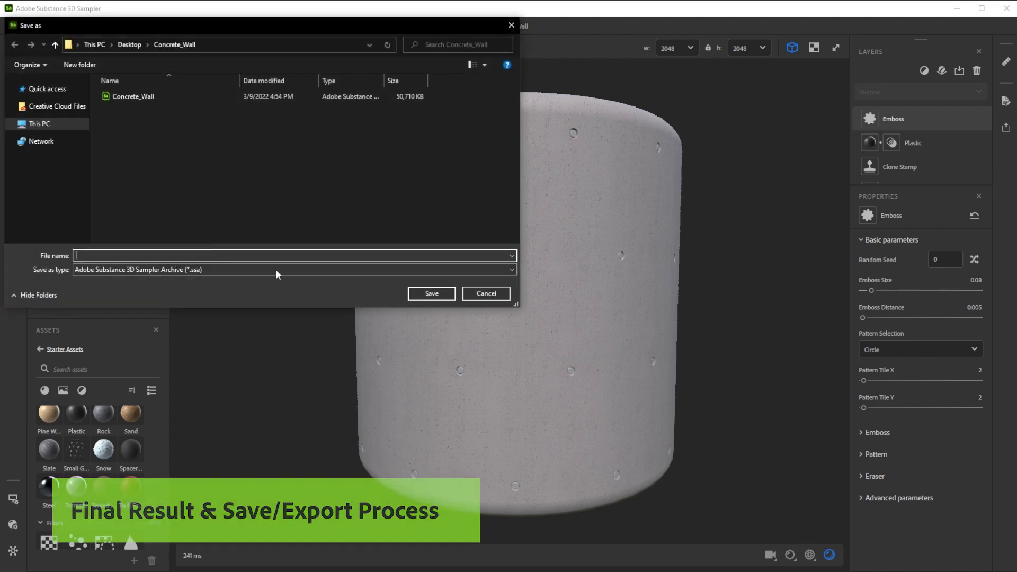
pyautogui.click(132, 96)
pyautogui.click(432, 294)
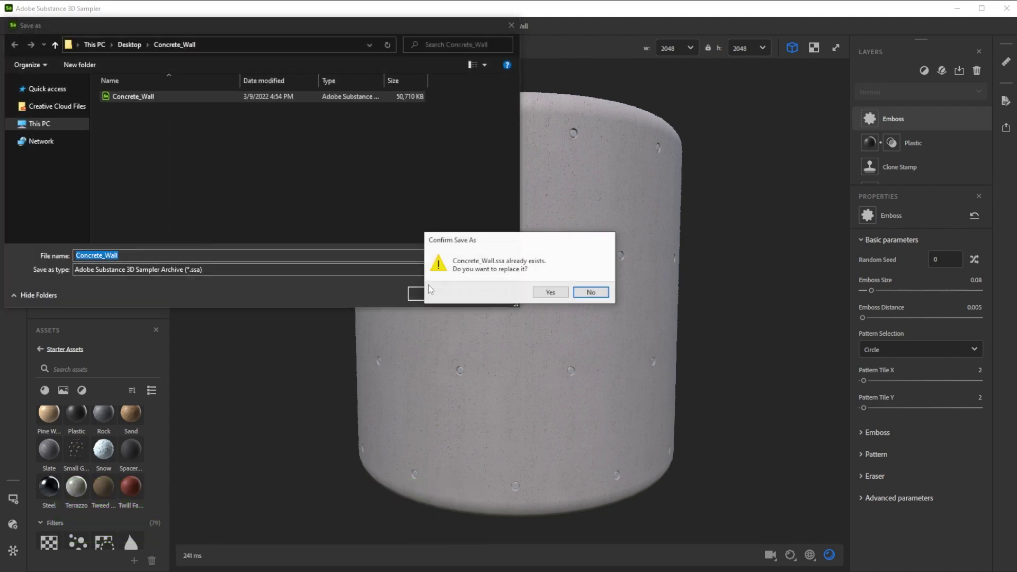
pyautogui.click(548, 291)
# Send the material to Substance 3D Designer and export Concrete_Wall as a Substance 3D asset file (.sbsar).
pyautogui.click(1006, 128)
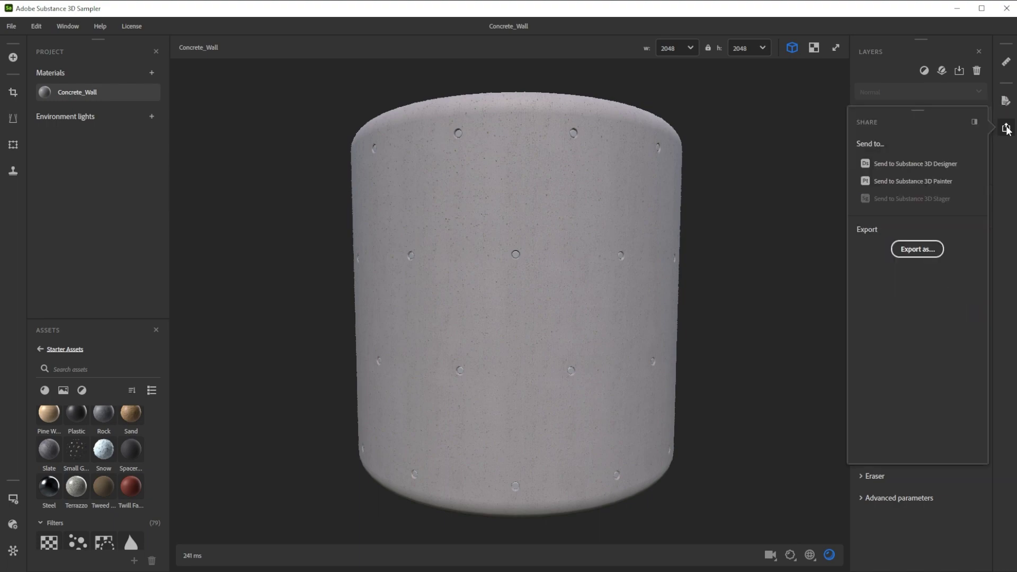
pyautogui.click(910, 163)
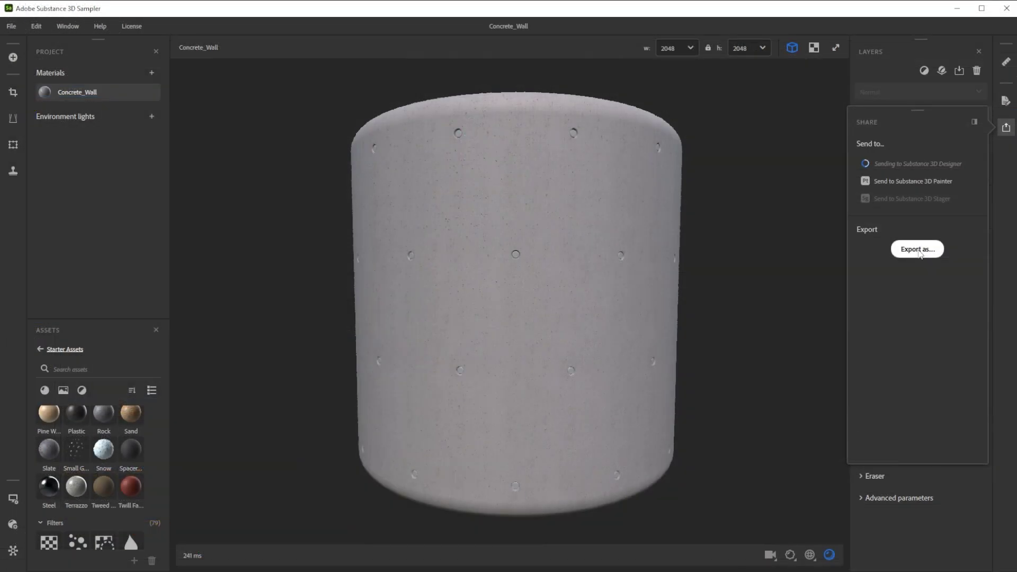
pyautogui.click(914, 250)
pyautogui.click(491, 254)
pyautogui.click(414, 275)
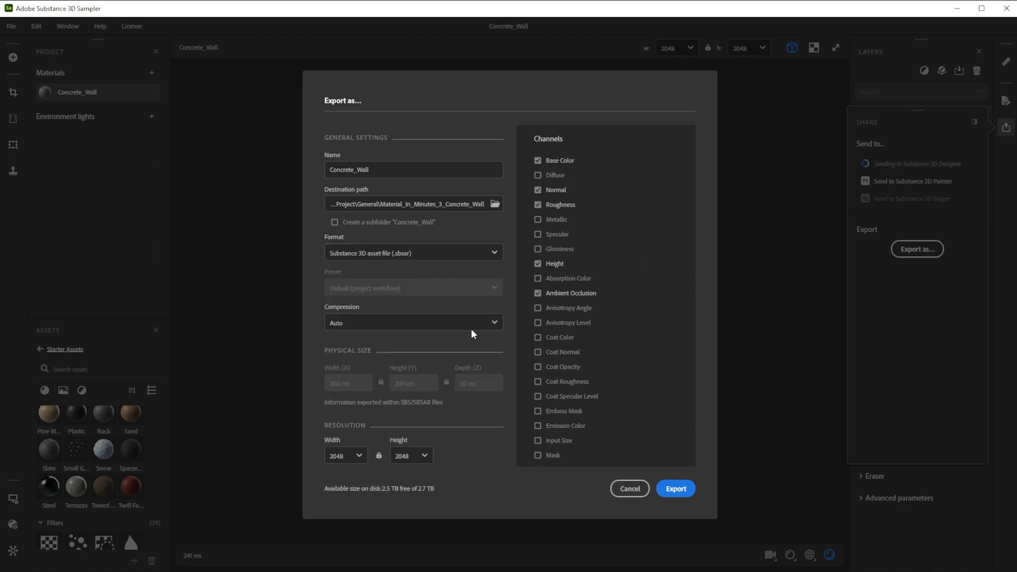
pyautogui.click(670, 488)
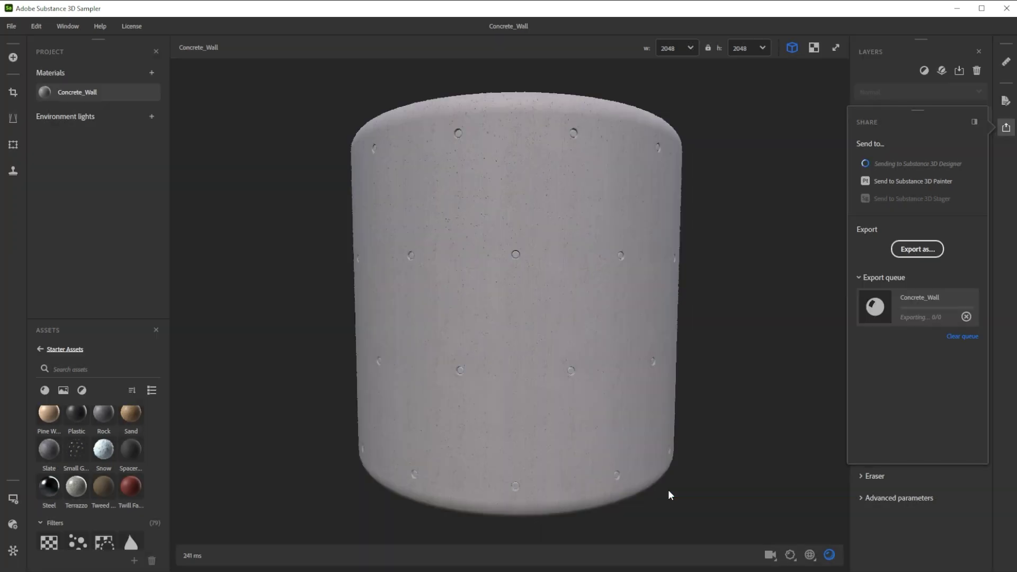
# Export the Concrete_Wall channels again as PNG images at 2048 x 2048 with the default project workflow preset.
pyautogui.click(924, 251)
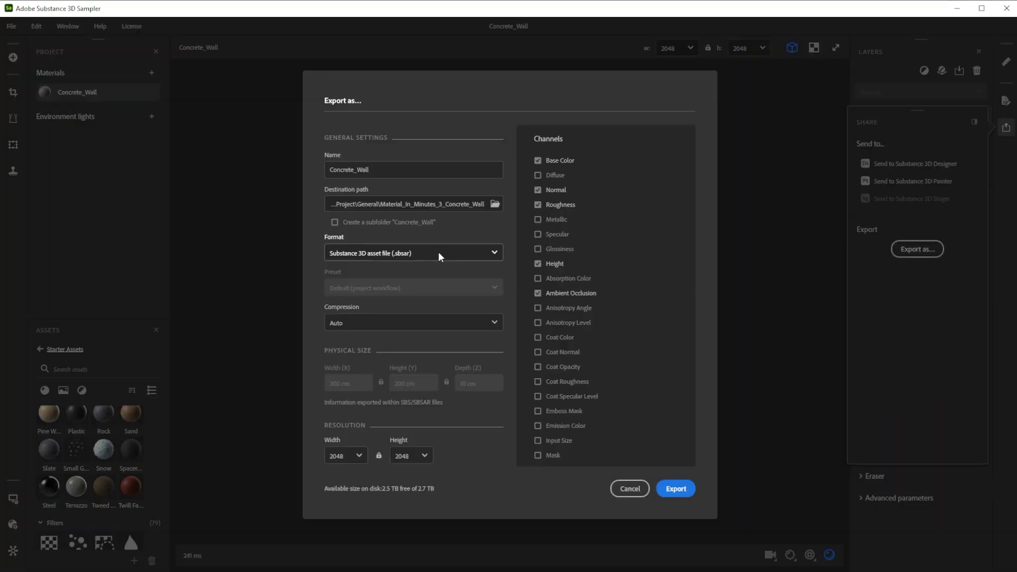
pyautogui.click(437, 251)
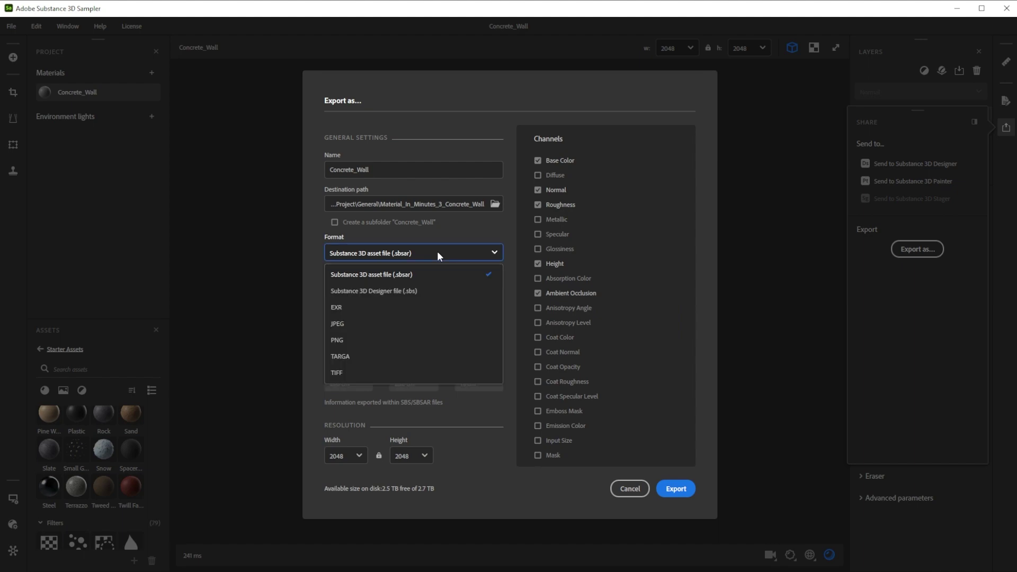
pyautogui.click(341, 341)
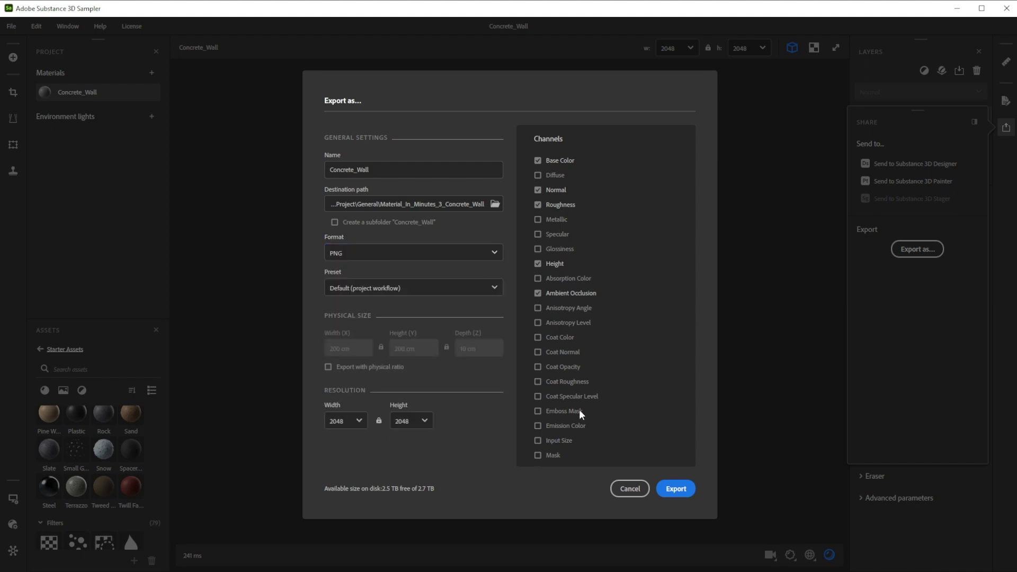
pyautogui.click(675, 490)
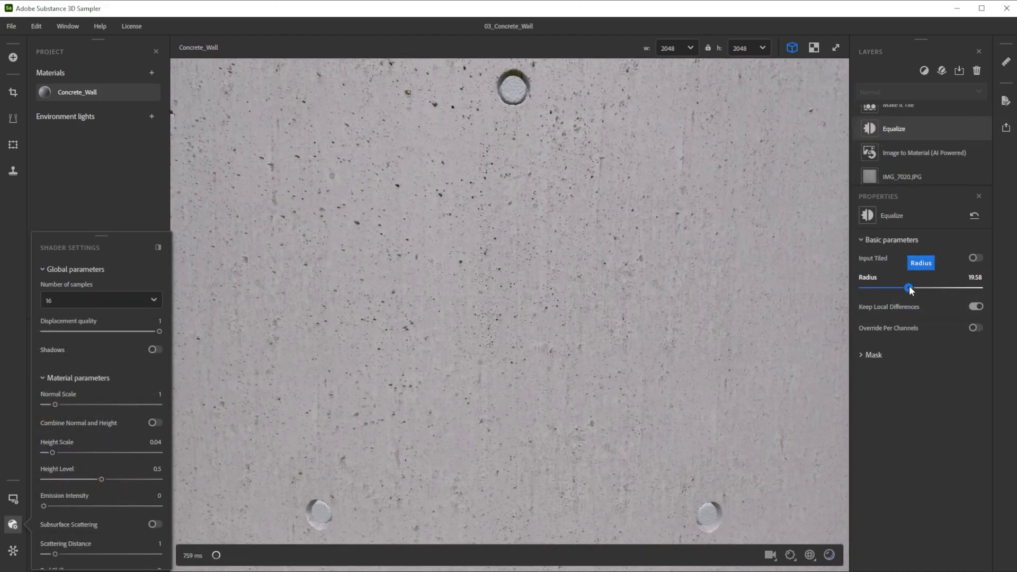
# In 03_Concrete_Wall, set Equalize Radius to about 40.57 and Image to Material's Micro, Medium and Large Details to about 0.04, 0.08 and 0.83.
pyautogui.moveTo(907, 288); pyautogui.dragTo(962, 289)
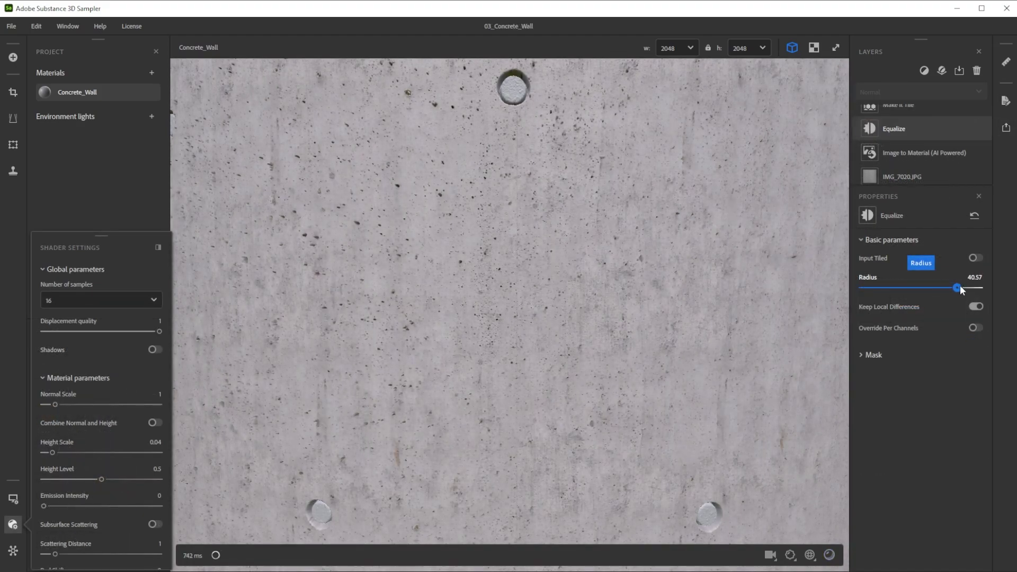
pyautogui.click(924, 153)
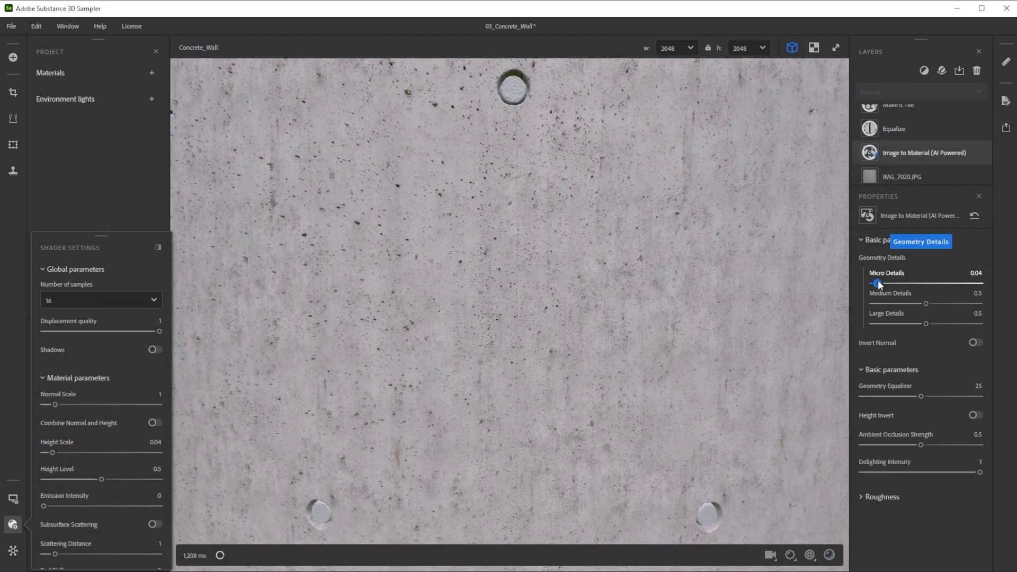
pyautogui.moveTo(926, 303); pyautogui.dragTo(959, 324)
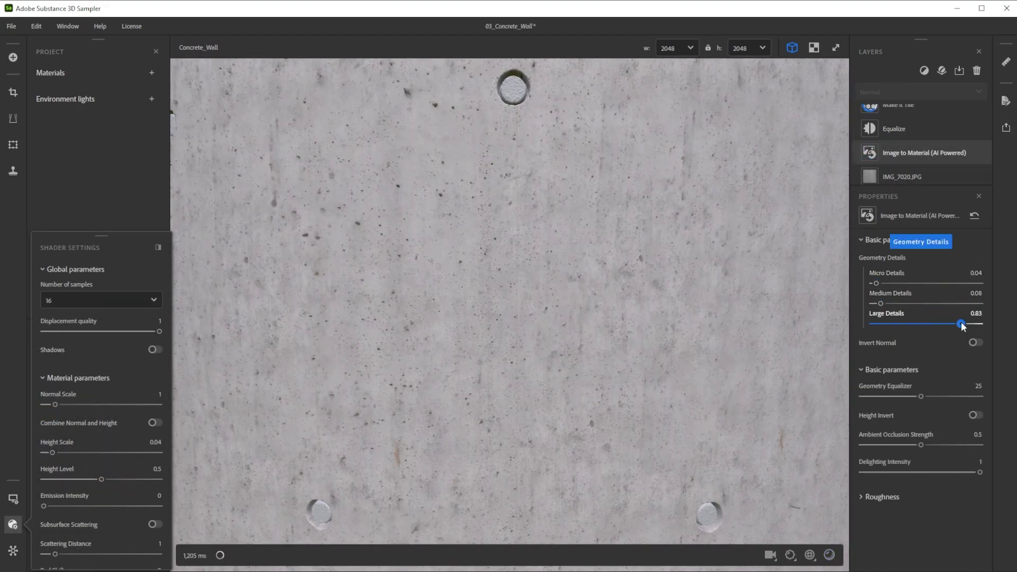